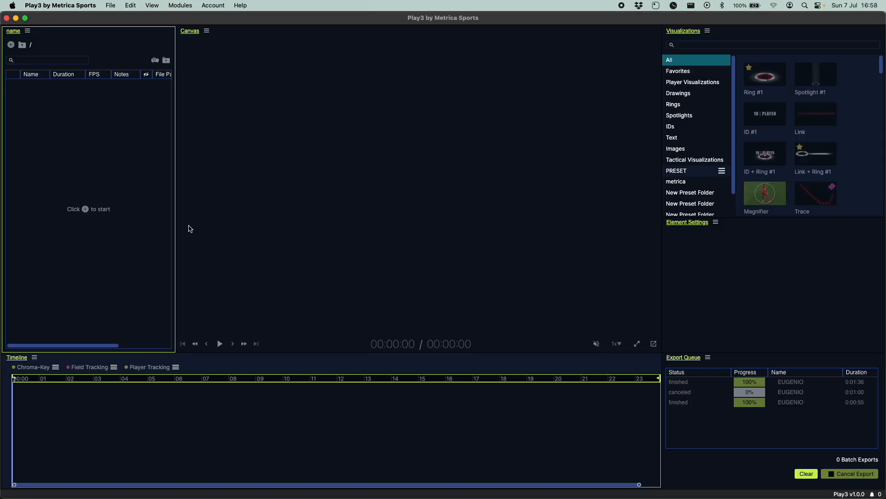
Import five MID positioning video cuts from the liverpool folder as clips
left_click(85, 210)
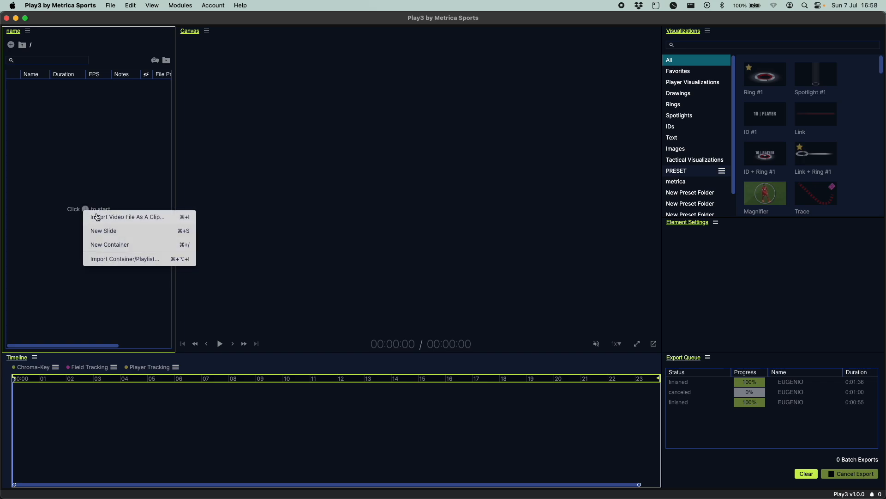
left_click(150, 221)
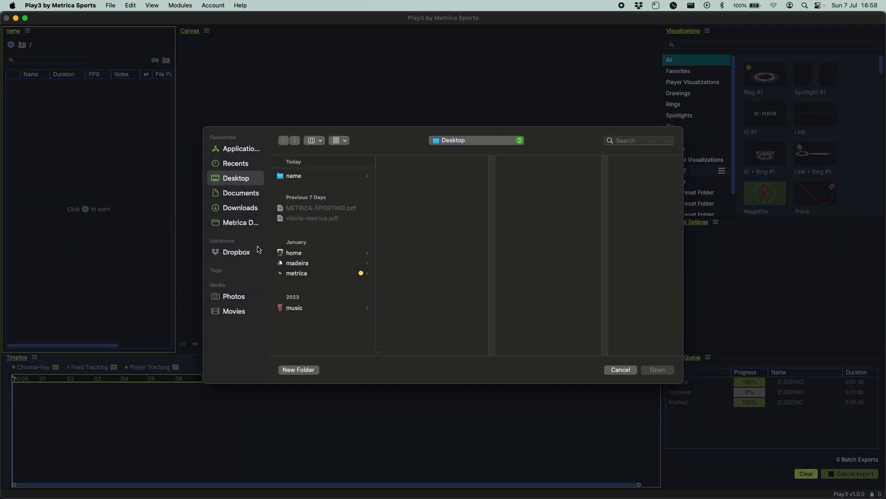
left_click(307, 272)
left_click(536, 257, "shift")
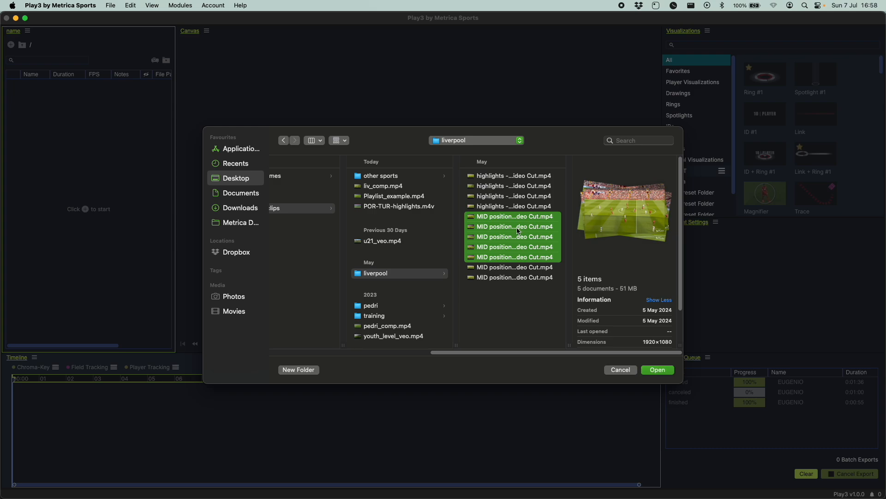
left_click(662, 371)
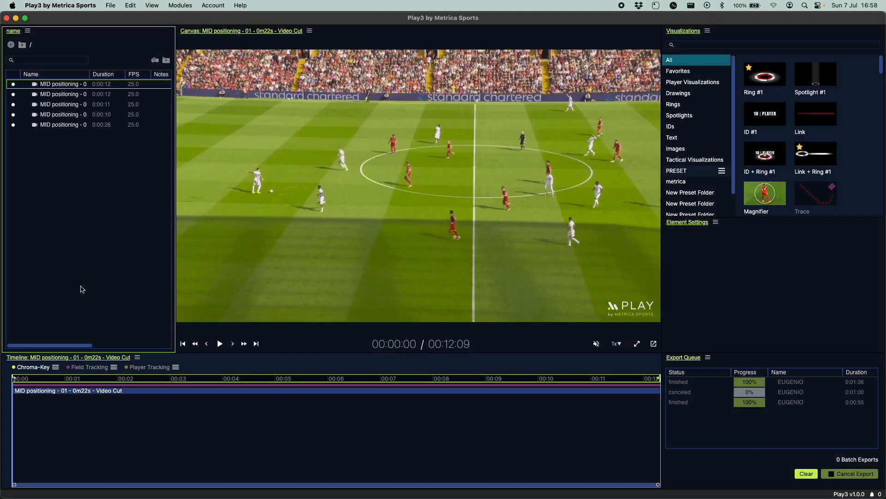
Run automatic field tracking on the first MID positioning clip
left_click(35, 84)
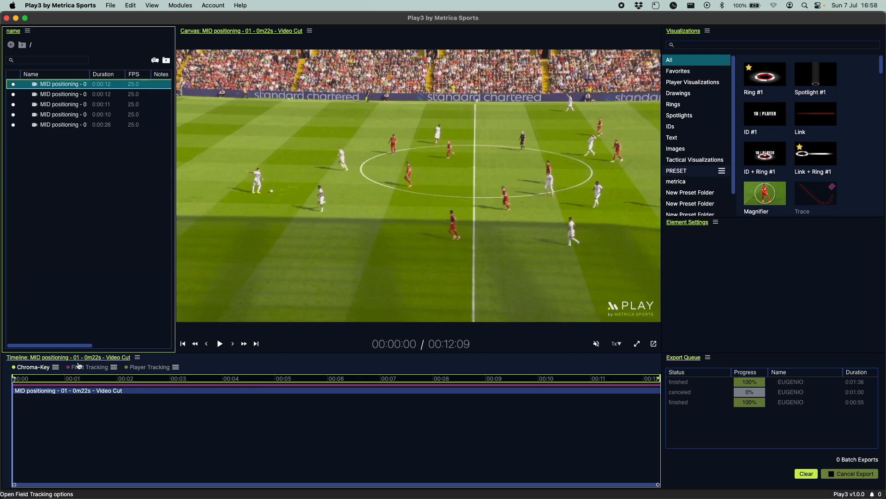
left_click(99, 372)
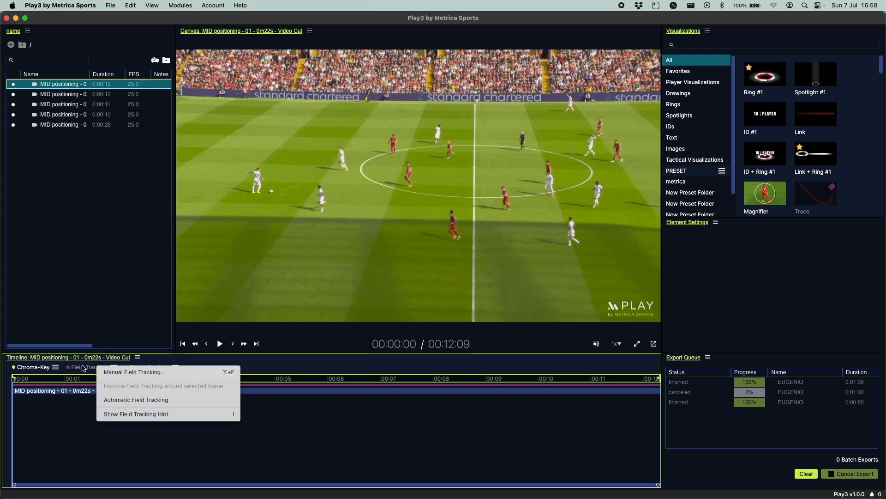
left_click(77, 368)
left_click(93, 372)
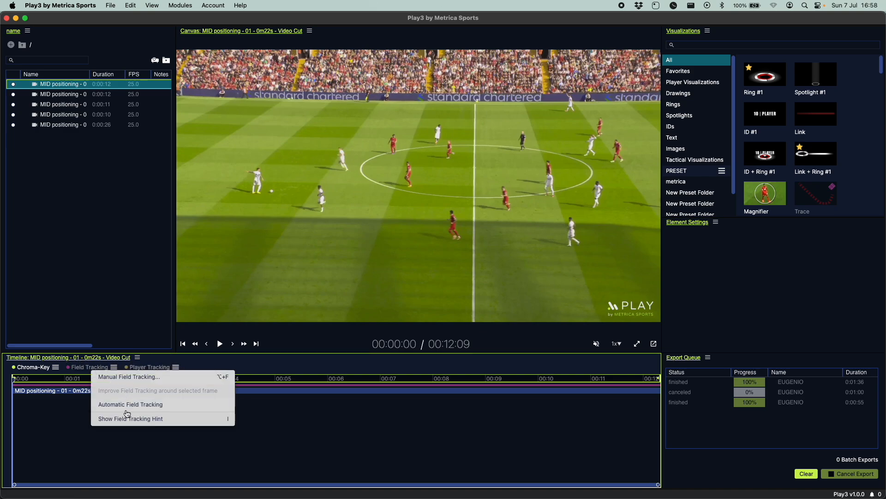
left_click(156, 404)
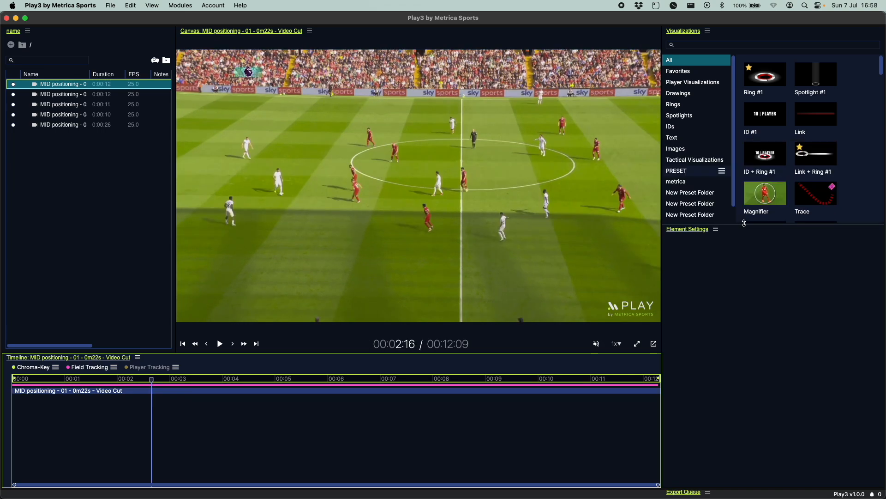
Add Ring #1 at 00:02:16 to the red player below the centre circle and track that player until about 00:08:13
double_click(766, 90)
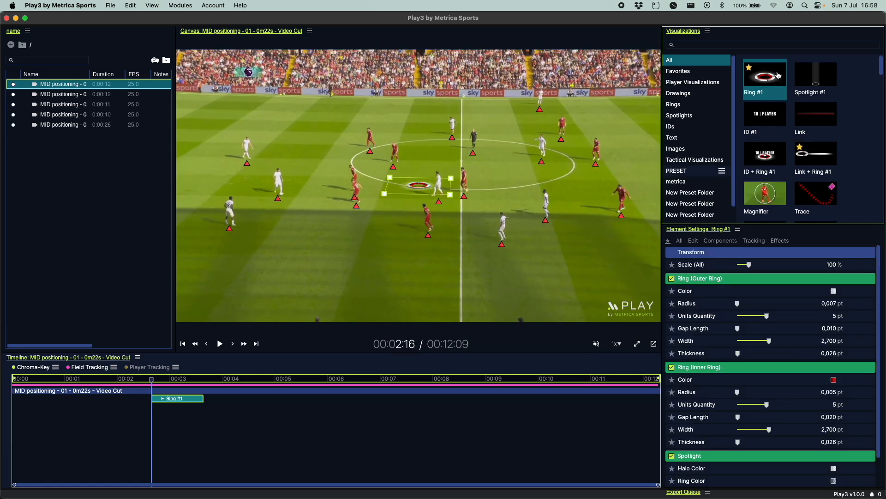
left_click(428, 220)
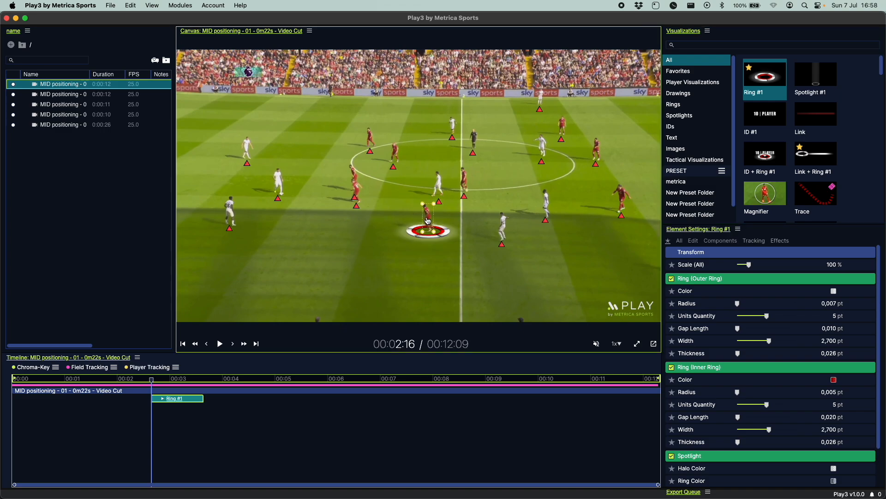
scroll(708, 422, "down", 3)
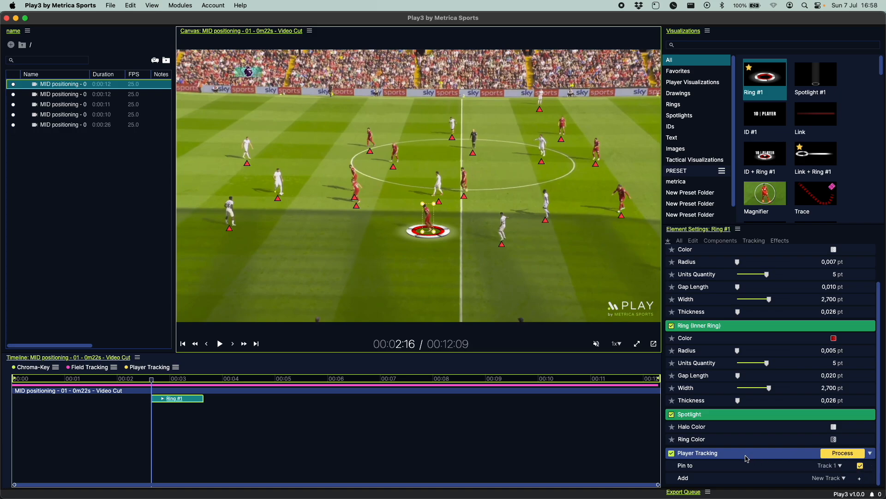
left_click(843, 453)
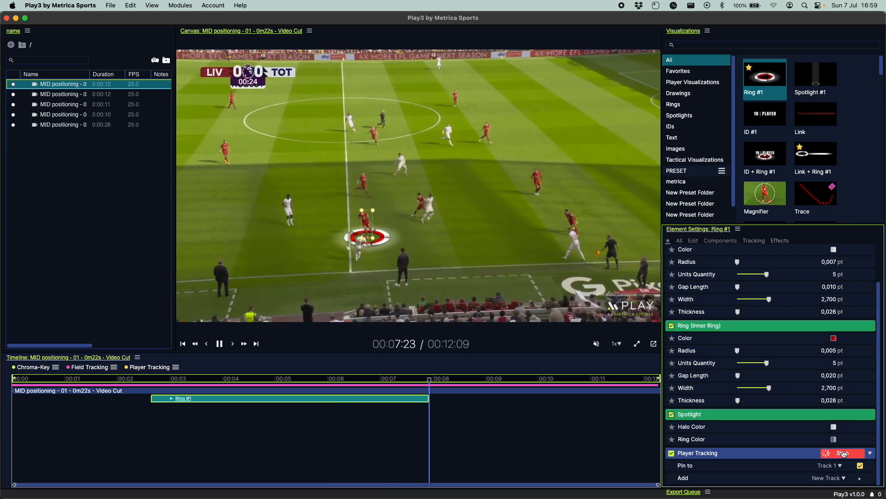
left_click(843, 453)
Set Ring #1's outer ring to 8 units with a gap length of 0 pt, viewing it at 00:05:10
left_click(345, 428)
left_click_drag(346, 428, 297, 427)
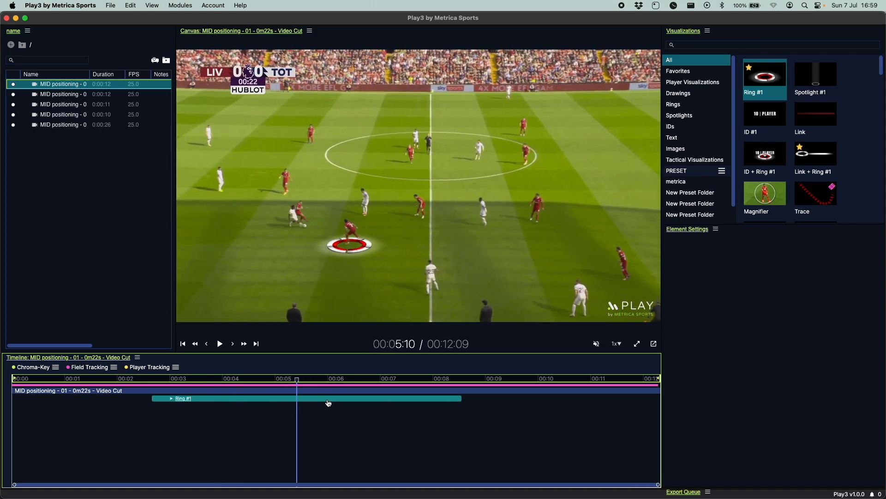
left_click(328, 400)
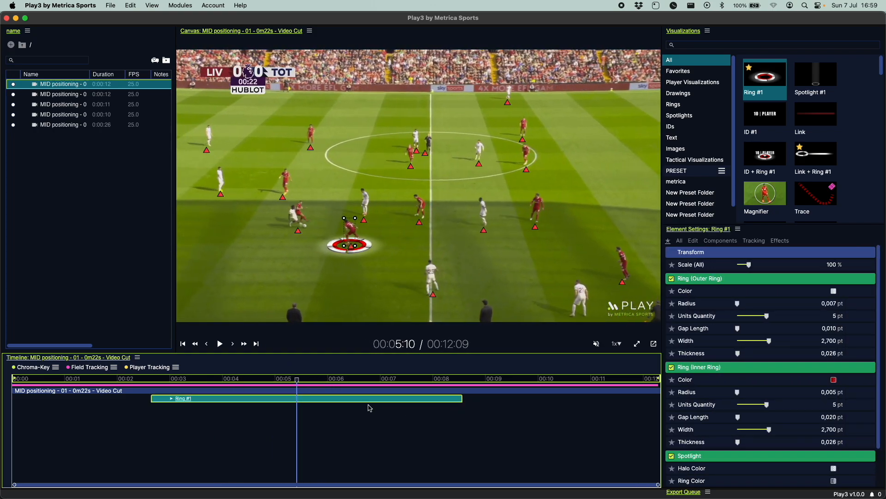
left_click_drag(718, 224, 722, 211)
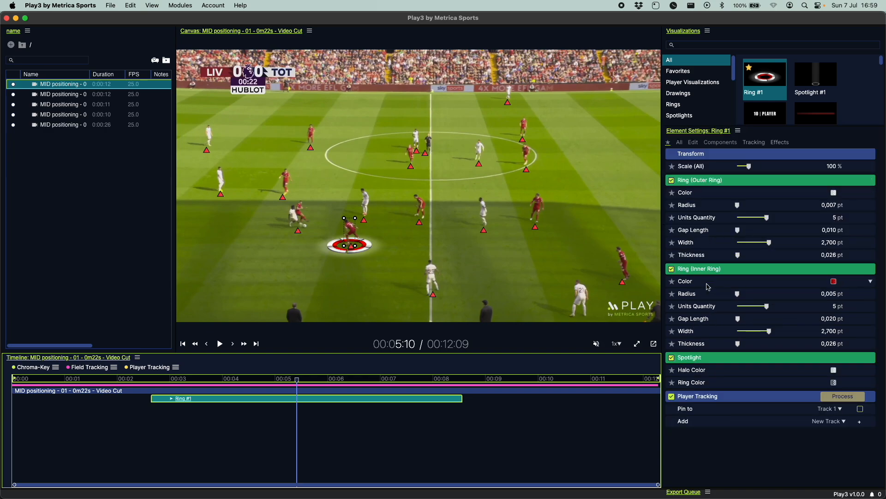
mouse_move(770, 220)
left_mouse_down()
mouse_move(749, 218)
mouse_move(785, 218)
left_mouse_up()
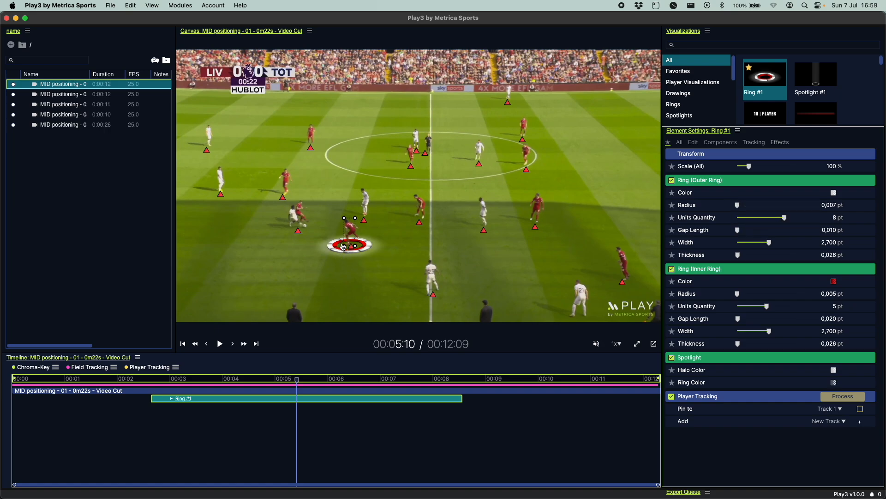
scroll(343, 246, "up", 5)
scroll(343, 246, "down", 4)
scroll(343, 246, "up", 2)
scroll(343, 246, "up", 3)
scroll(343, 246, "down", 3)
scroll(343, 247, "up", 3)
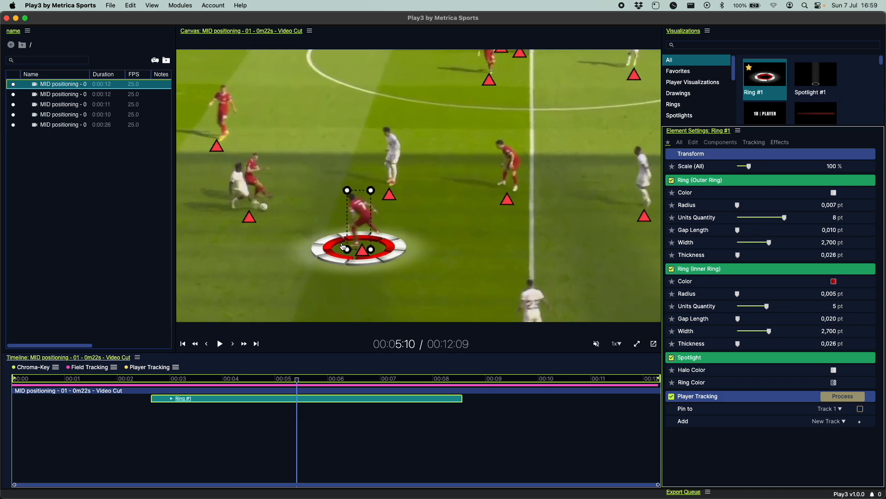
left_click(738, 230)
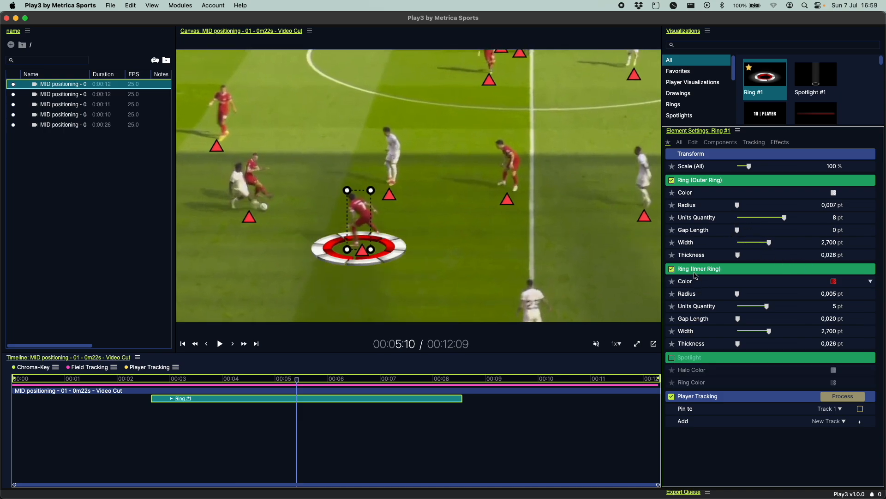
Set Ring #1's inner ring width to 4,867 pt and sample its color from the tracked player's red shirt
left_click(671, 358)
left_click_drag(762, 331, 787, 331)
left_click(833, 281)
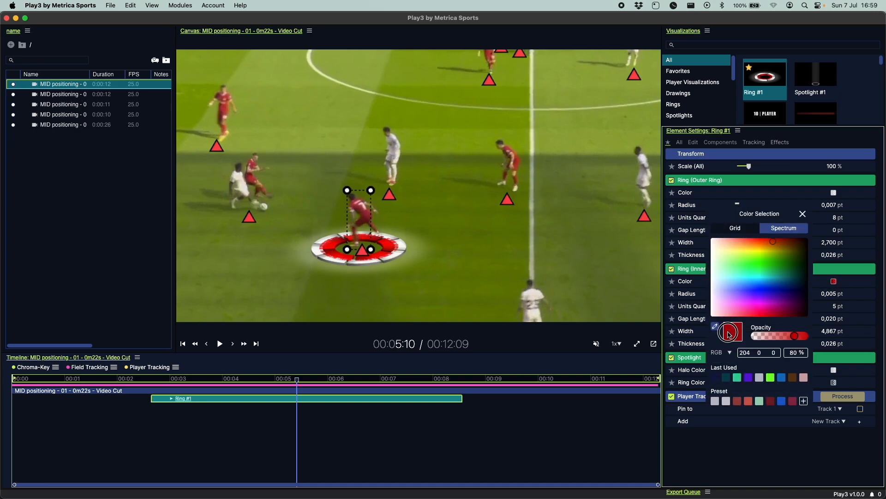
mouse_move(734, 297)
left_mouse_down()
mouse_move(748, 293)
mouse_move(730, 287)
mouse_move(751, 293)
left_mouse_up()
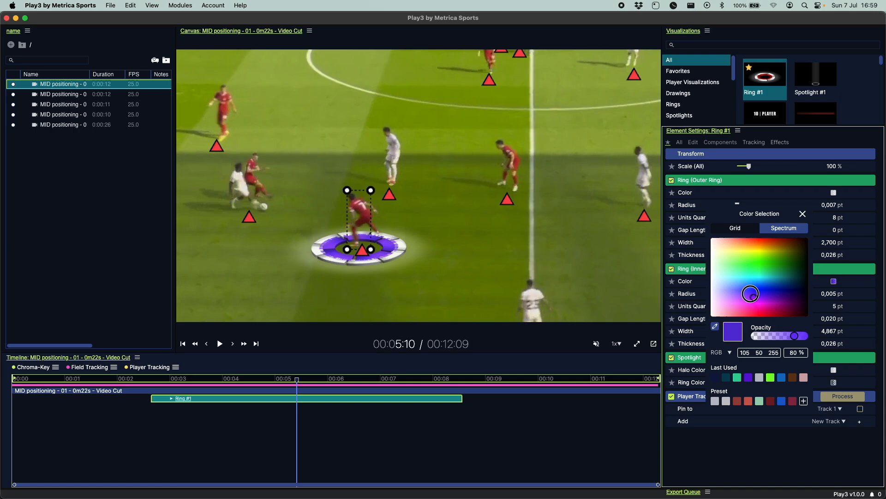
left_click(715, 326)
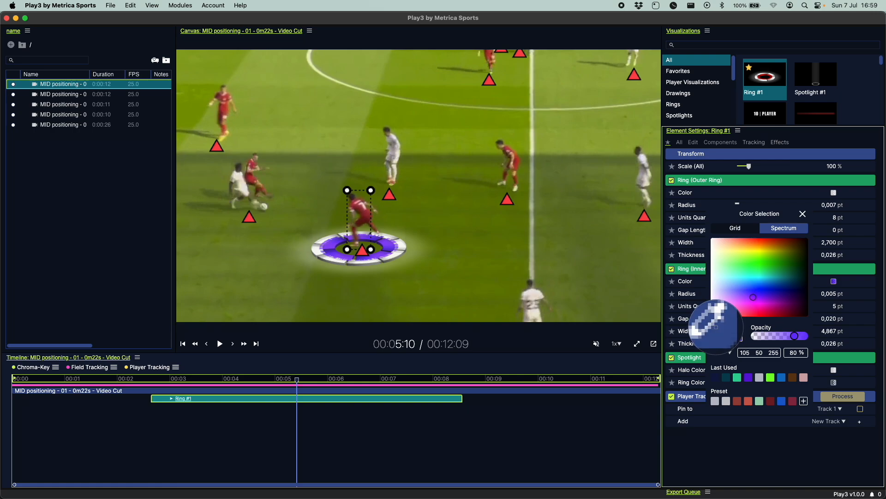
left_click(366, 212)
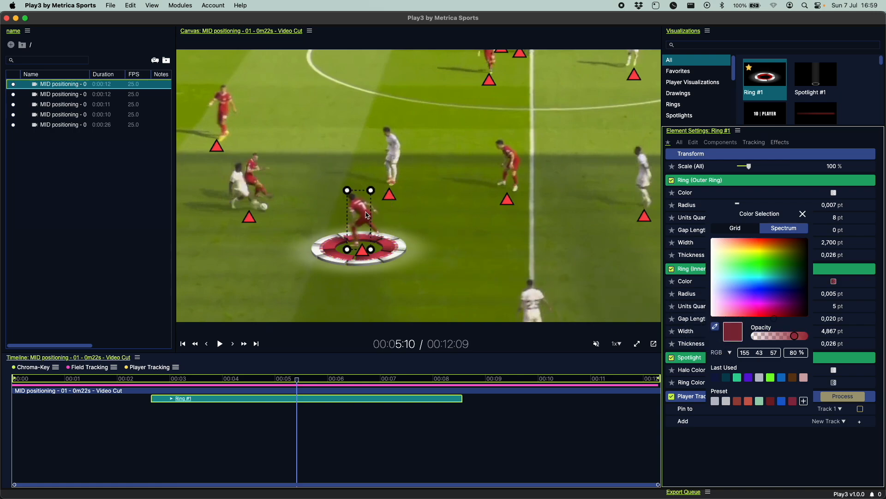
Save the sampled red at 100% opacity as a preset color, and reduce the inner ring's opacity
left_click_drag(793, 336, 815, 335)
left_click(804, 401)
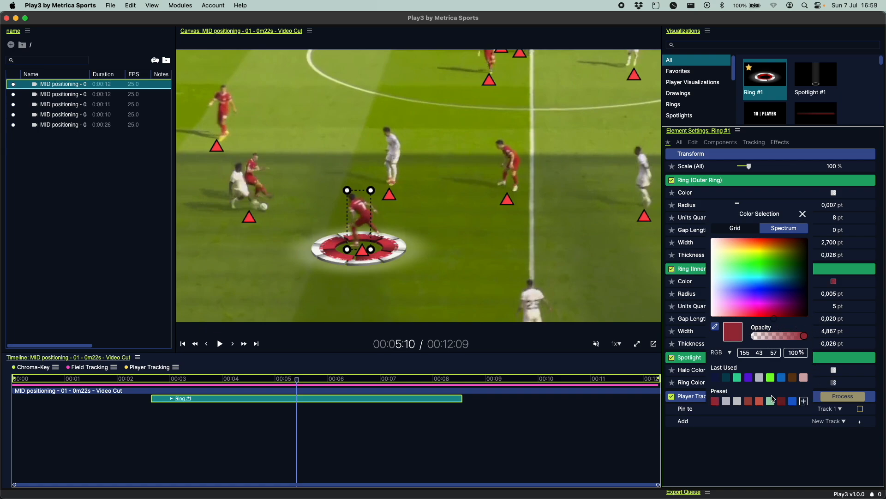
left_click_drag(803, 337, 769, 332)
left_click(847, 314)
Add the ID #4 label at 00:04:17 and attach it to the ringed player
left_click_drag(182, 416, 257, 419)
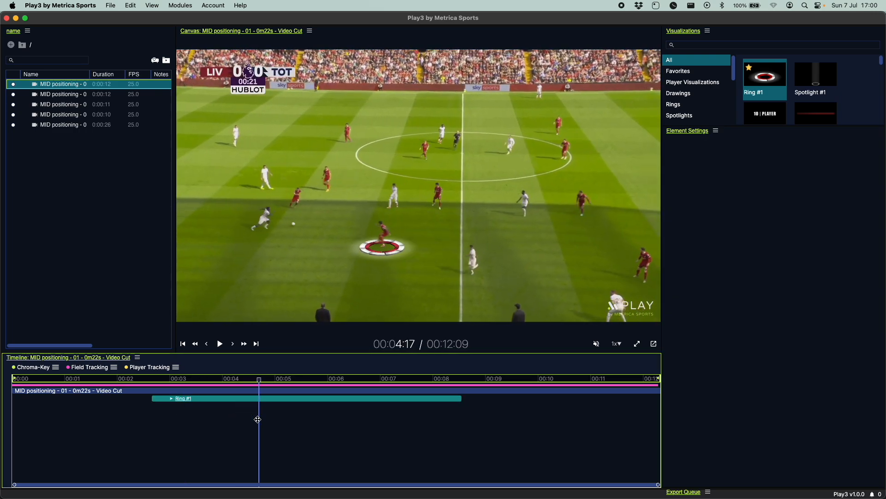
left_click_drag(732, 125, 732, 215)
left_click(674, 126)
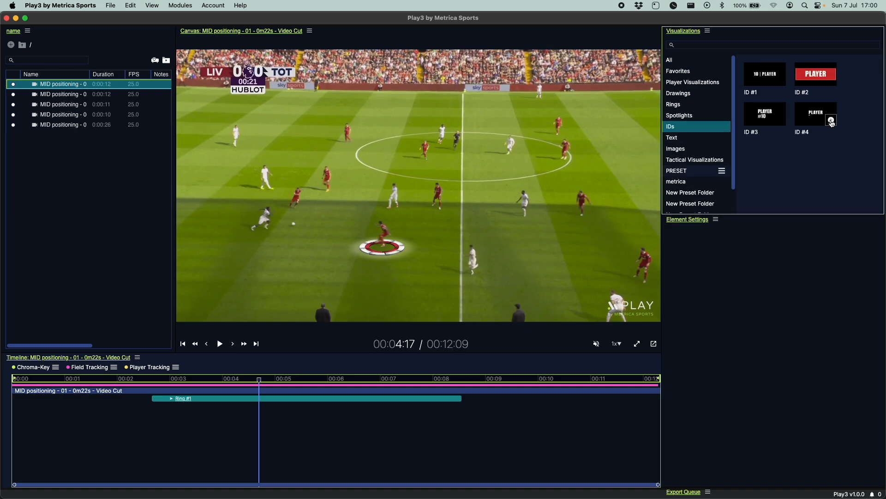
left_click(832, 122)
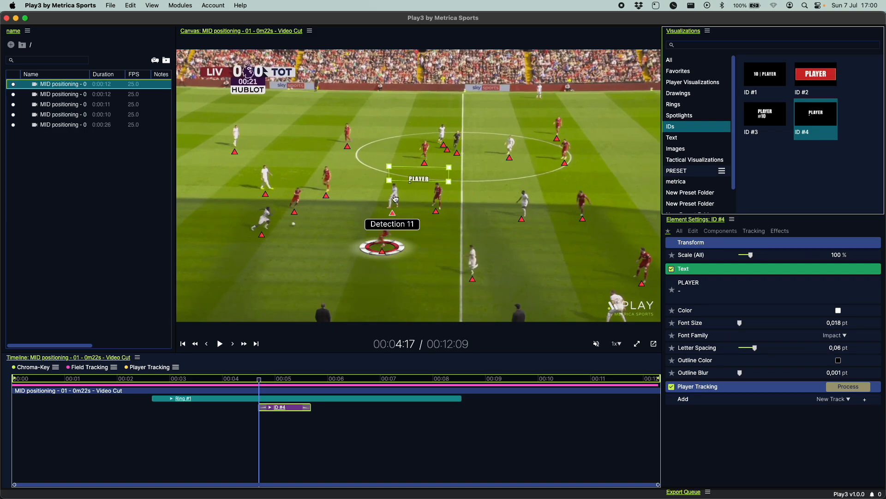
left_click(381, 240)
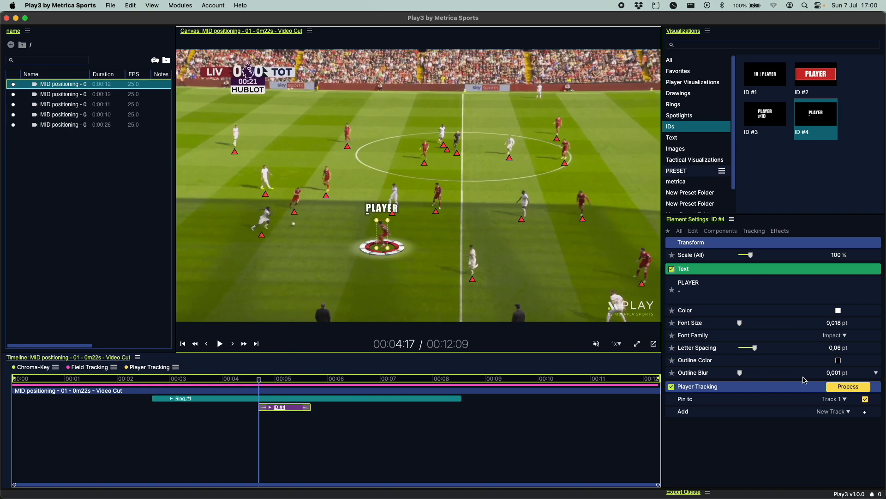
Extend ID #4 to match Ring #1, ending at about 00:08:13 and snapping its in time to 00:02:16, and play it back
left_click_drag(307, 408, 461, 406)
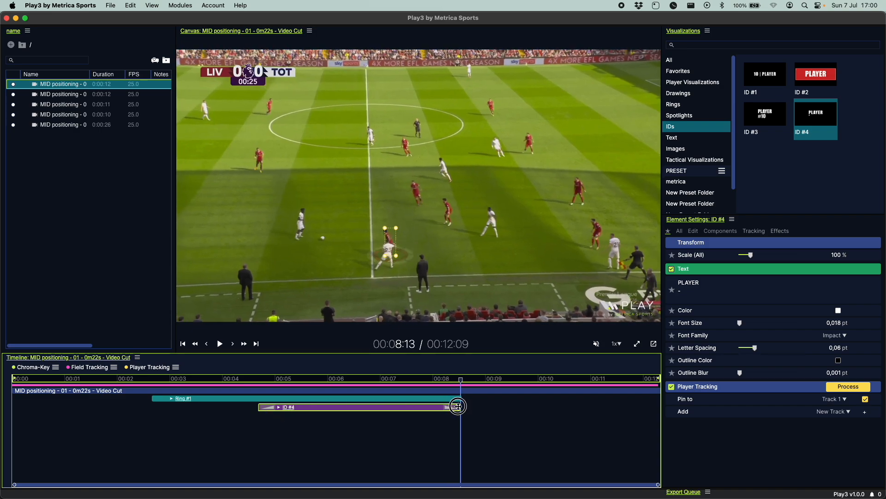
left_click(192, 412)
left_click(151, 414)
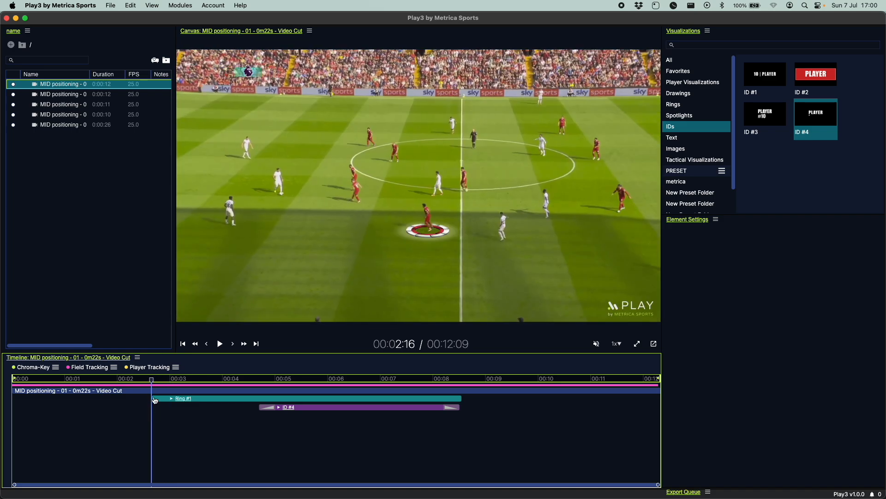
left_click(317, 406)
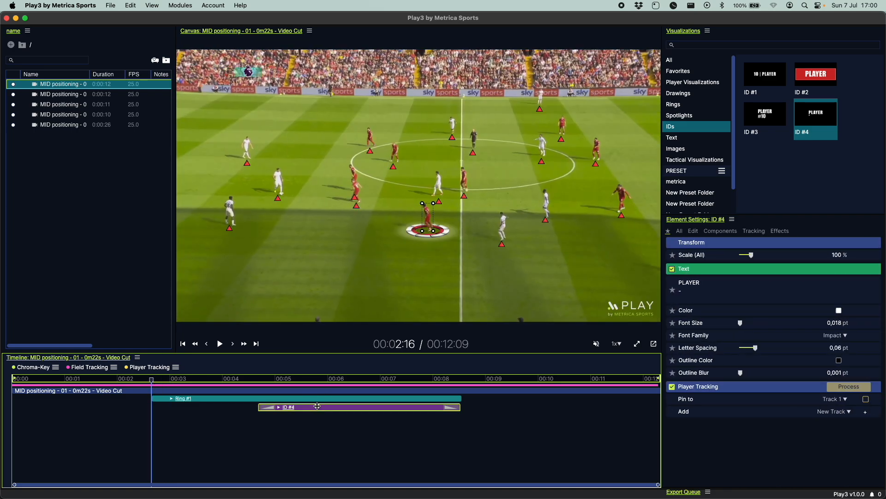
right_click(317, 405)
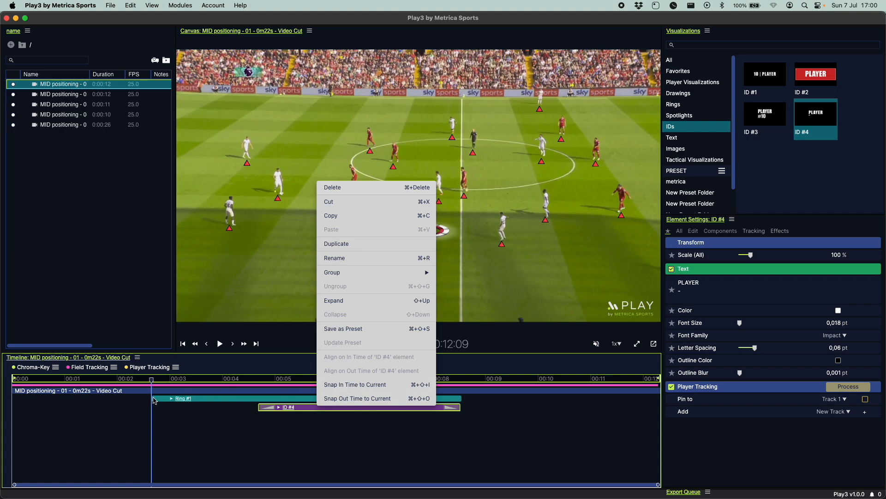
left_click(392, 387)
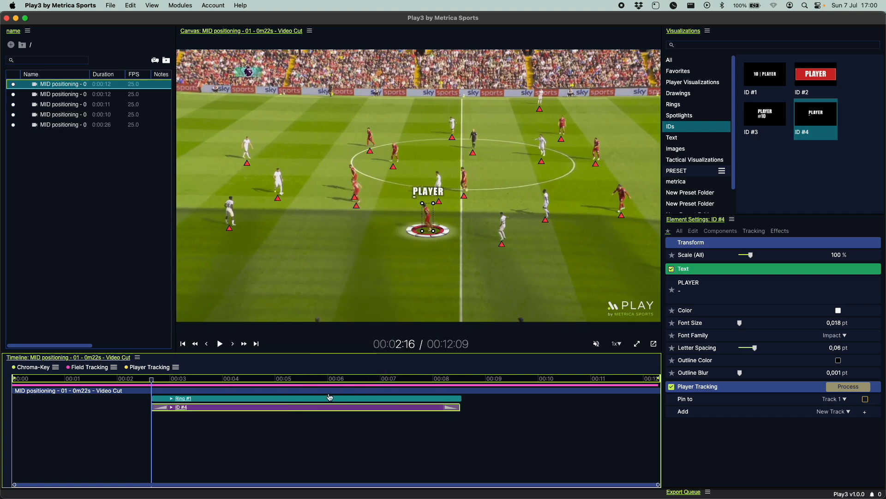
left_click(153, 423)
key("space")
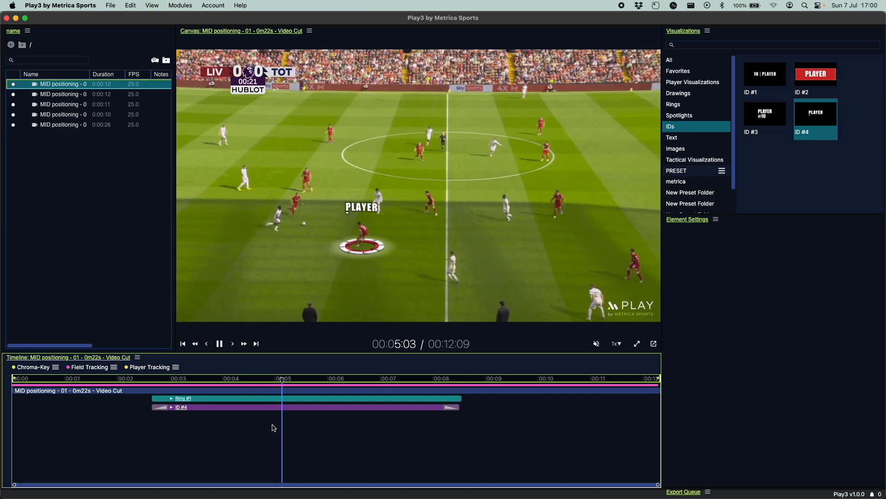
Add Ring #2 at 00:01:12, attach it to the nearest white-shirted player just right of the halfway line, and process its player tracking
left_click_drag(274, 428, 89, 422)
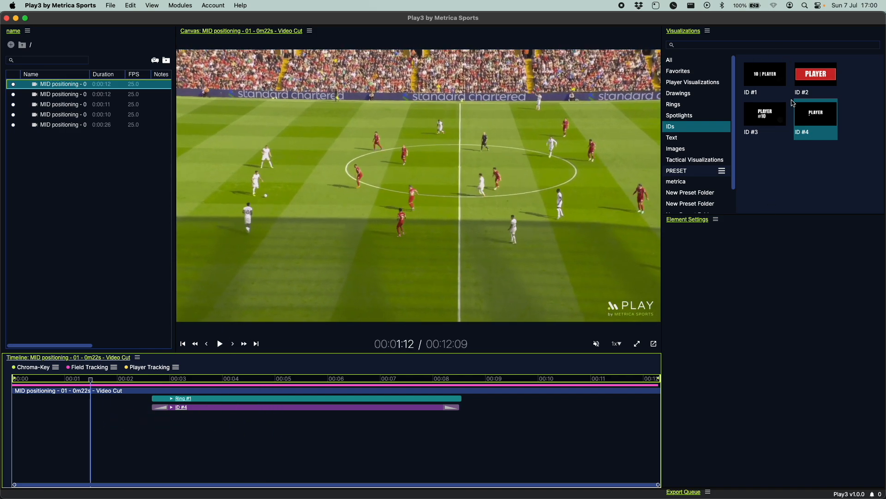
left_click(675, 107)
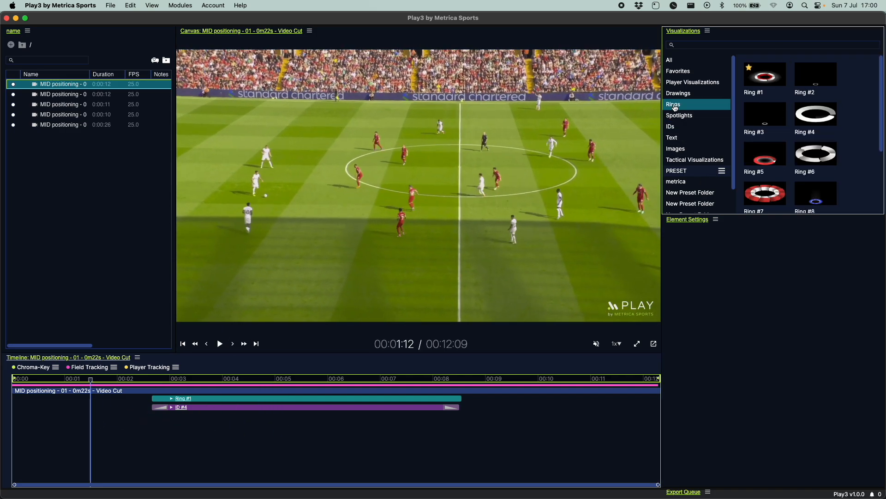
scroll(790, 150, "down", 3)
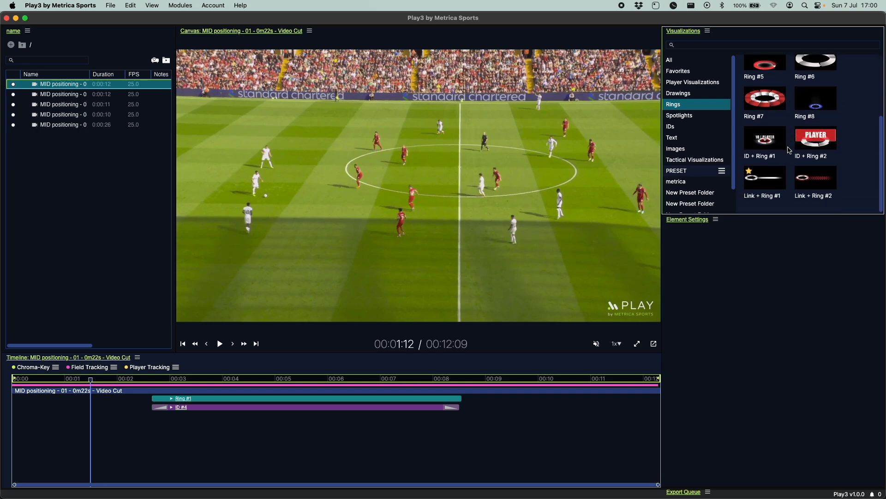
scroll(789, 150, "up", 3)
left_click(834, 81)
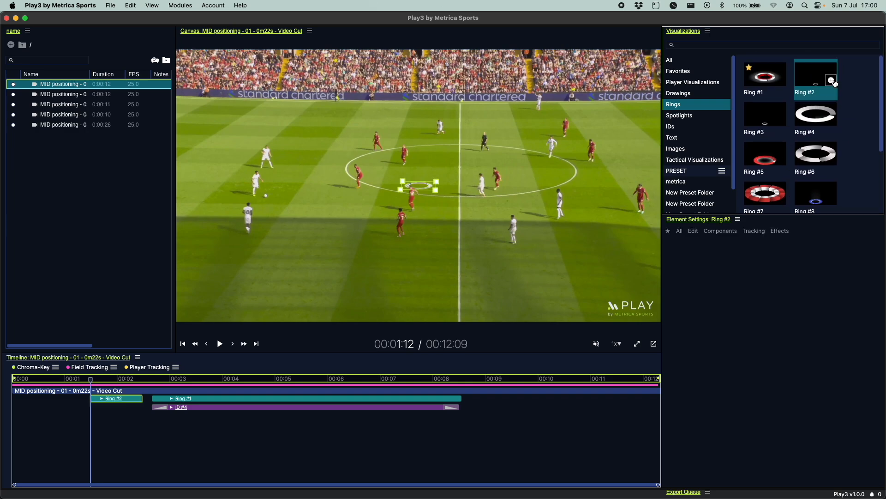
left_click(518, 237)
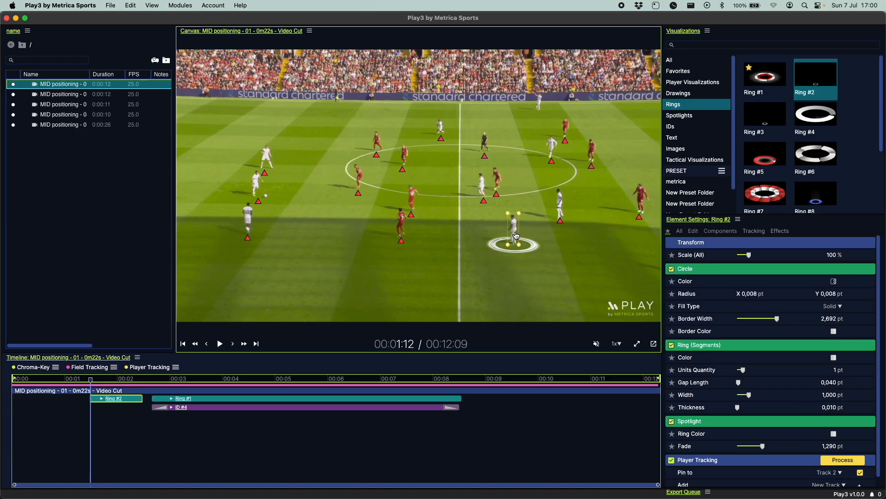
left_click(840, 460)
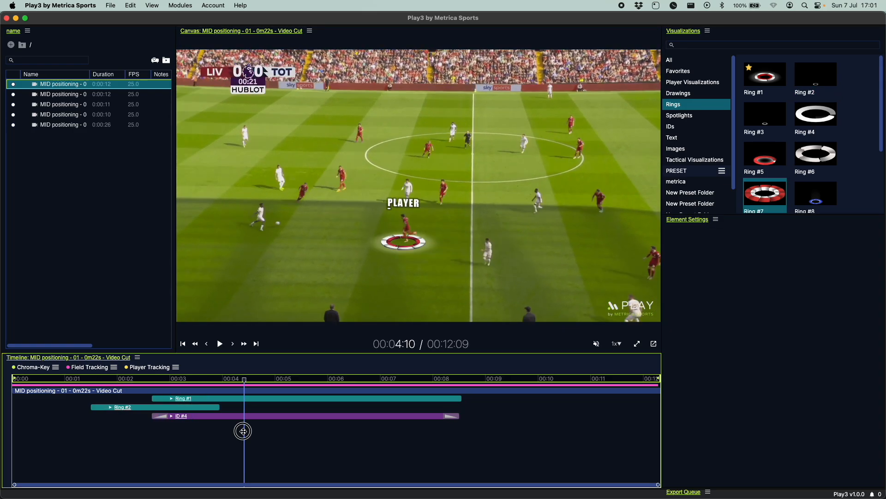
Add Spotlight #2 at 00:04:04 and attach it to the white-shirted player in the shadow right of the halfway line
left_click_drag(243, 430, 231, 431)
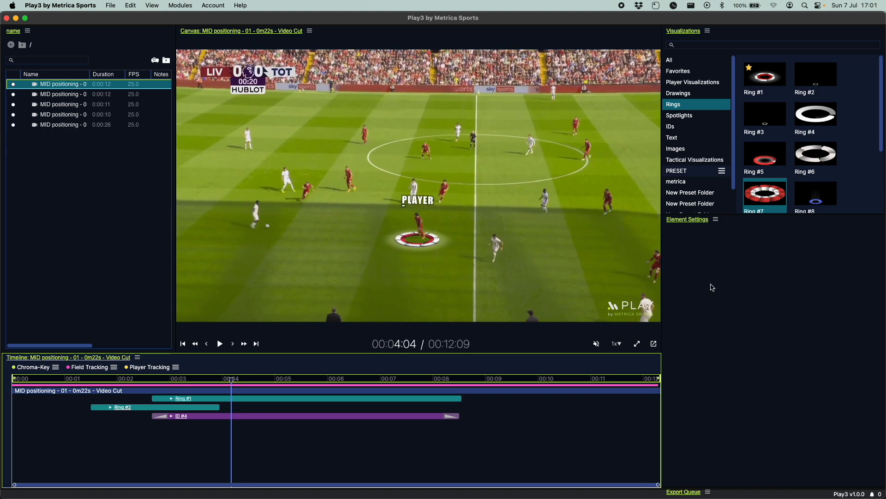
left_click(680, 117)
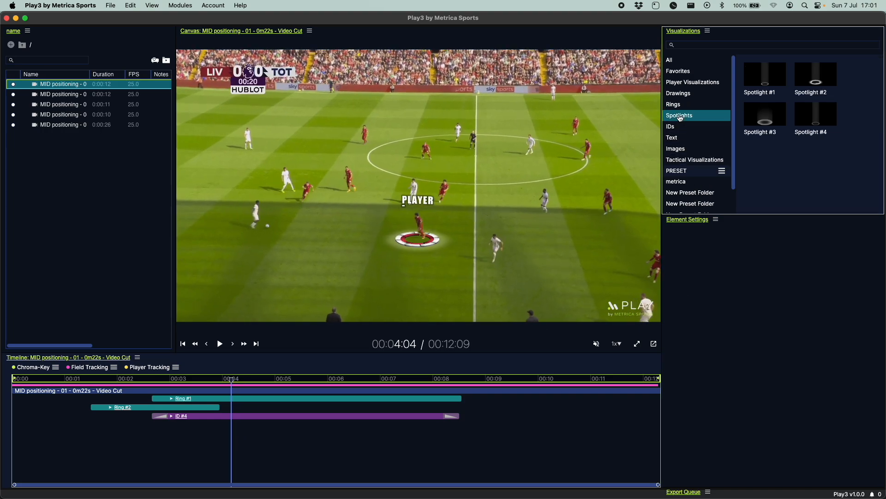
left_click(831, 82)
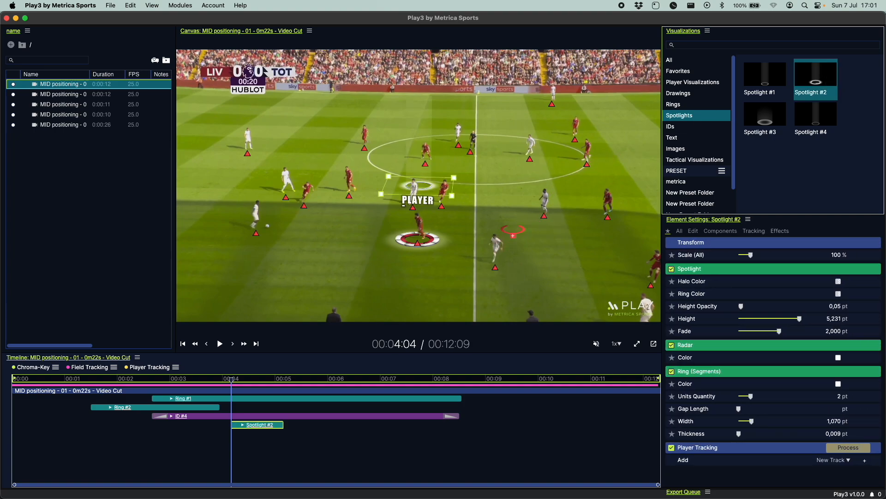
left_click(546, 203)
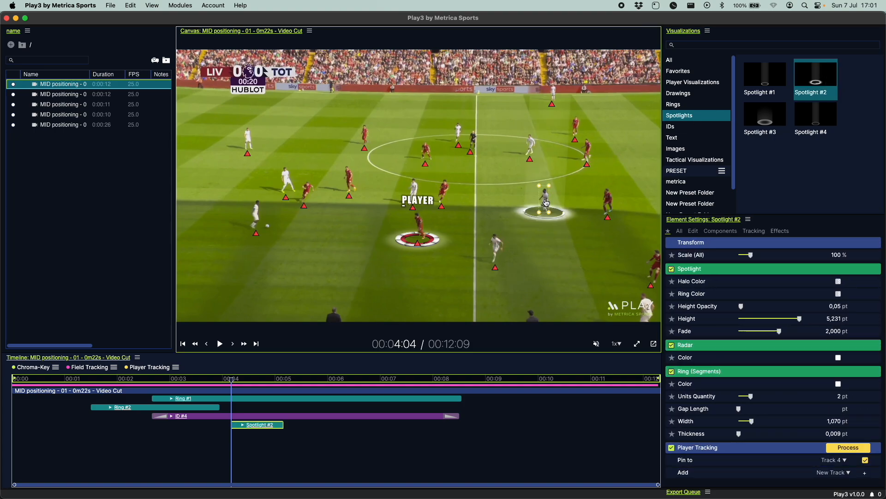
Track Spotlight #2's player manually from 00:04:04 to about 00:05:04, keeping the Track 4 box on the player
scroll(546, 202, "up", 5)
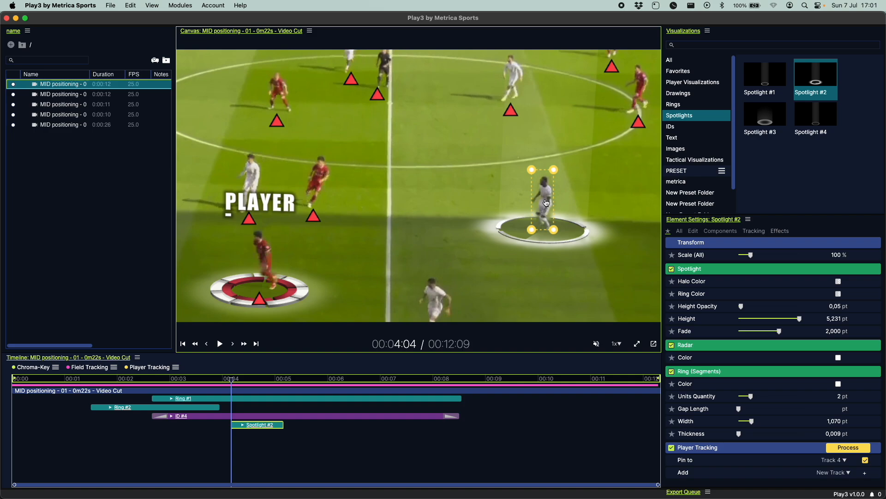
scroll(547, 202, "left", 5)
scroll(546, 202, "right", 10)
left_click(546, 202)
left_click_drag(546, 202, 469, 220)
scroll(501, 212, "right", 3)
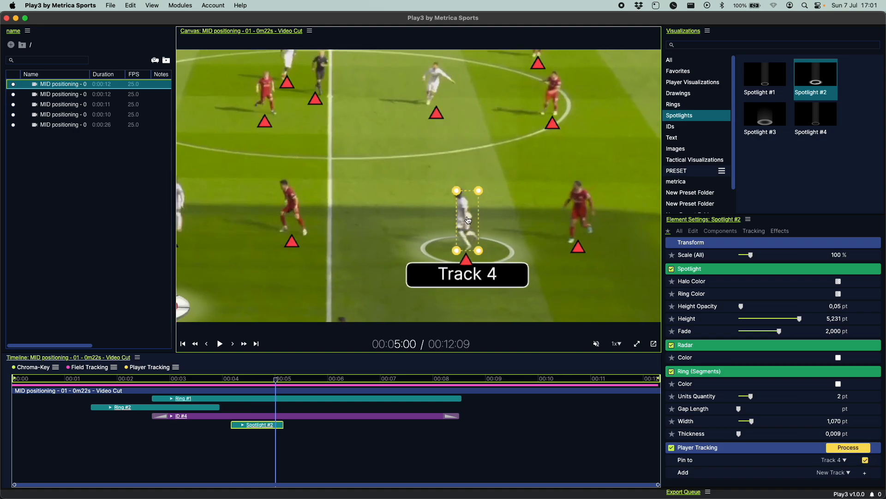
scroll(468, 220, "left", 2)
scroll(457, 221, "right", 6)
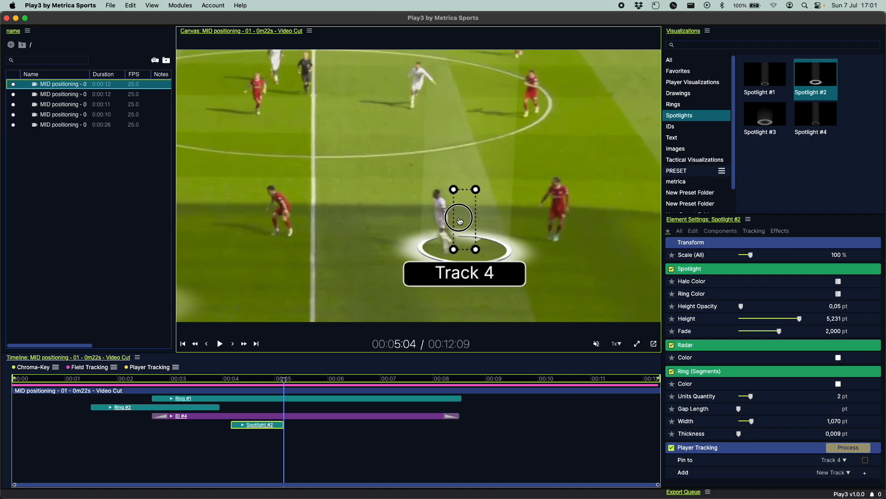
Continue tracking the spotlighted player manually past 00:05:04 with the Track 4 box, and play the clip back
scroll(441, 221, "right", 7)
left_click_drag(440, 230, 286, 229)
scroll(401, 237, "right", 4)
scroll(375, 245, "right", 5)
scroll(341, 249, "right", 5)
scroll(311, 250, "right", 7)
scroll(290, 235, "right", 4)
scroll(286, 228, "up", 5)
scroll(285, 228, "down", 5)
double_click(214, 443)
key("space")
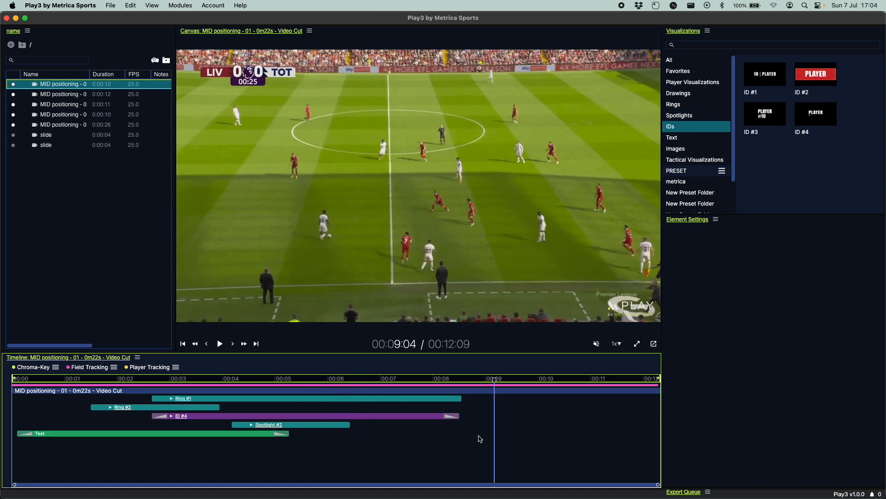
Add another Ring #2 at 00:08:23 and attach it to the white-shirted player right of the halfway line
left_click(480, 438)
left_click(686, 105)
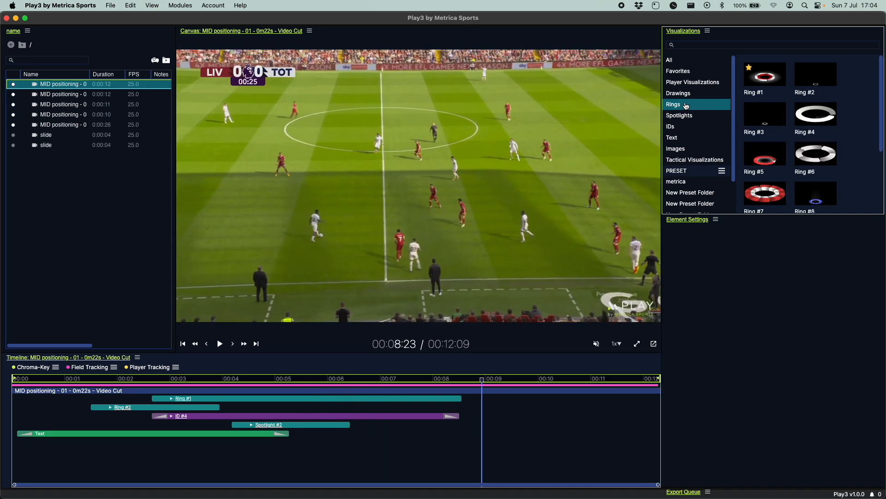
left_click(832, 81)
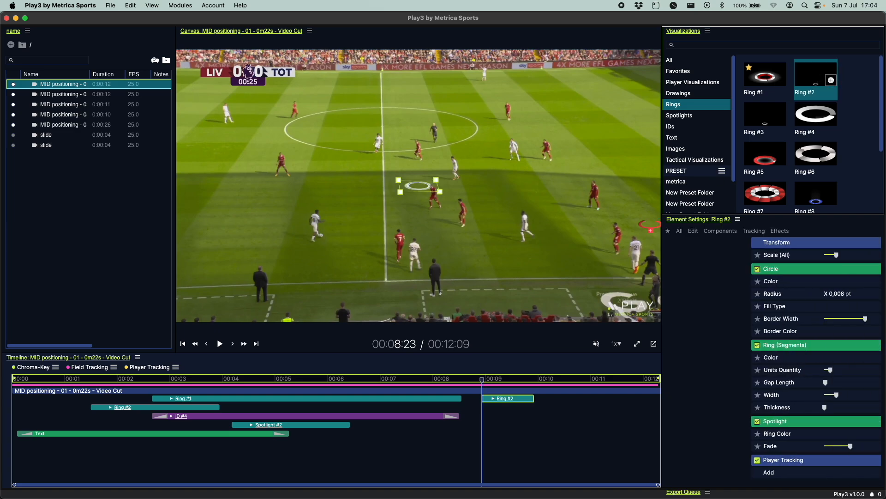
left_click(526, 228)
Set the new ring's segment color to RGB 0, 158, 210, its gap length to 0,59 pt and its units quantity to 7
left_click(834, 357)
left_click(777, 293)
left_click_drag(779, 294, 770, 283)
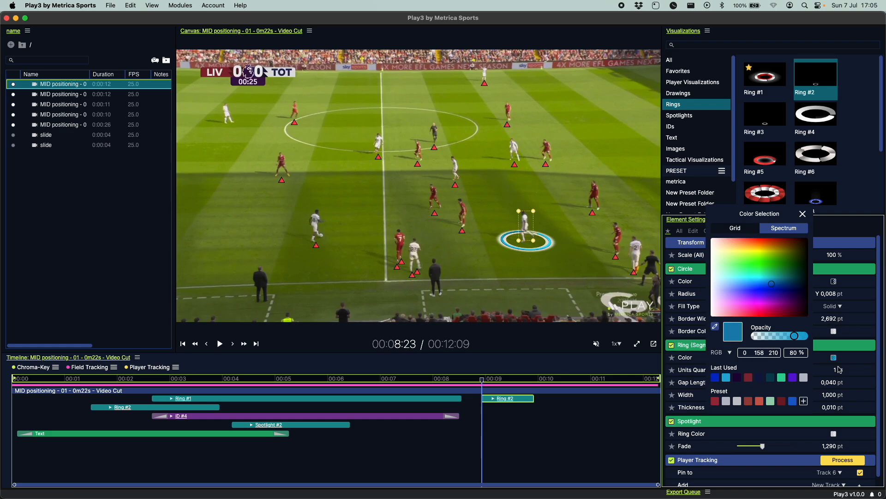
left_click(840, 370)
left_click_drag(740, 379, 755, 379)
left_click_drag(756, 367, 778, 367)
Set the ring's circle border width to 2,294 pt and spotlight fade to 2,12 pt, and adjust its circle and border colors
left_click(833, 278)
left_click(775, 290)
left_click(672, 267)
left_click(671, 267)
mouse_move(777, 316)
left_mouse_down()
mouse_move(756, 315)
mouse_move(771, 315)
left_mouse_up()
left_click_drag(763, 443, 779, 443)
left_click(833, 329)
left_click(771, 336)
left_click(548, 436)
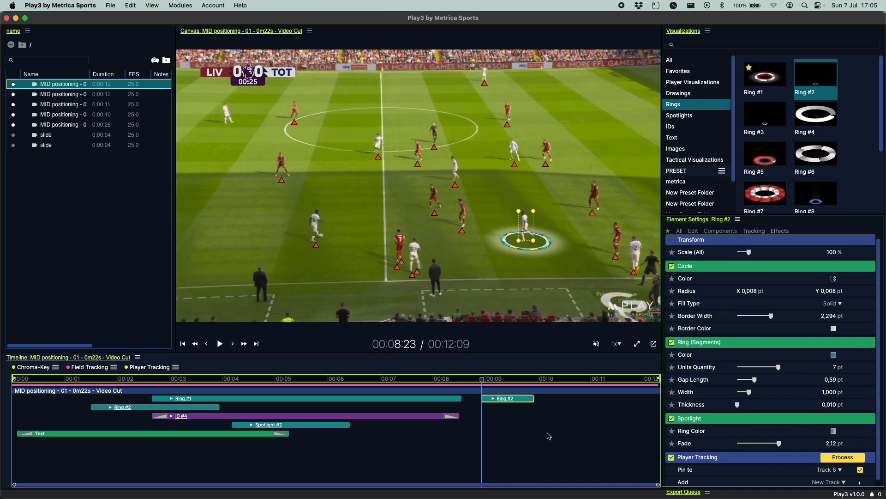
Save the customized Ring #2 as a preset and look through the preset folders
right_click(497, 399)
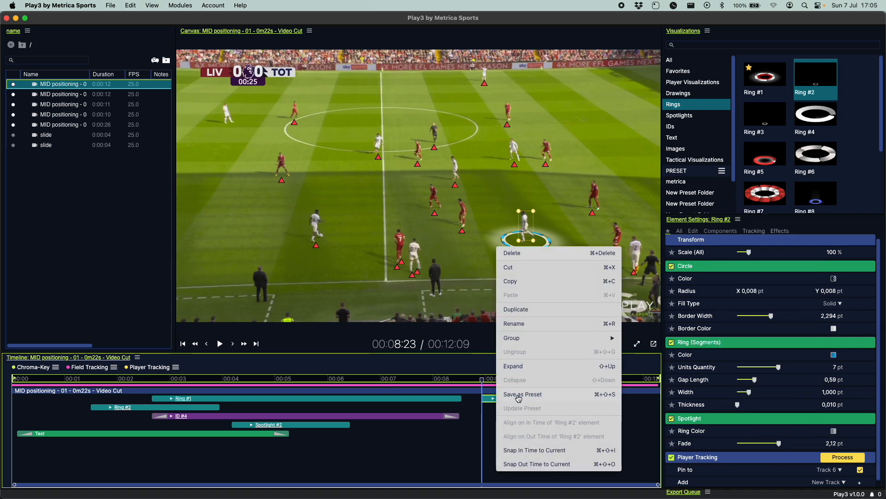
left_click(519, 398)
scroll(692, 178, "down", 3)
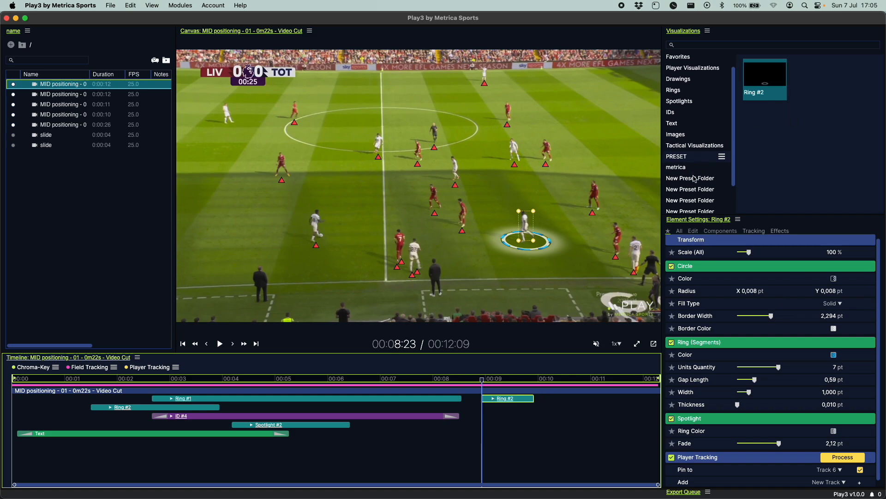
left_click(688, 192)
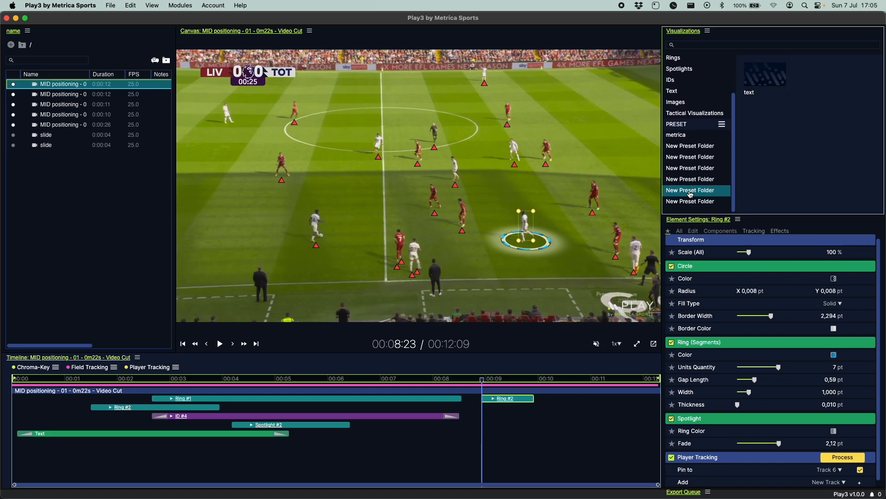
left_click(692, 147)
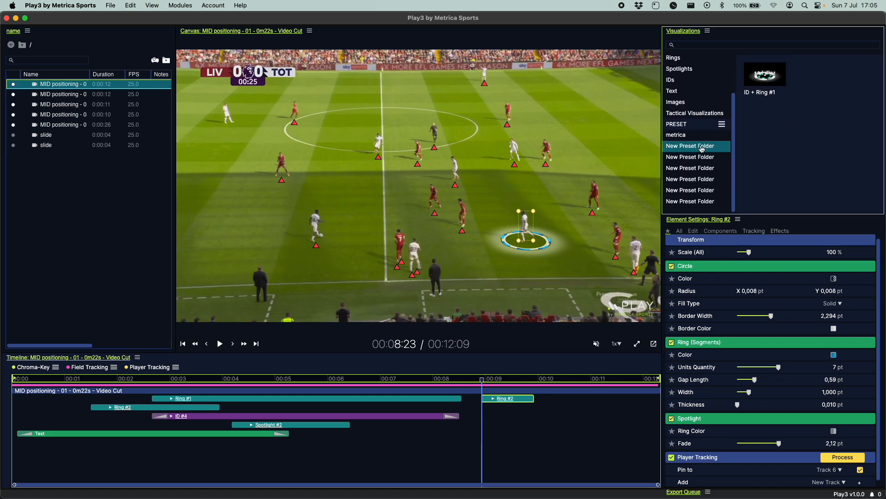
left_click(694, 160)
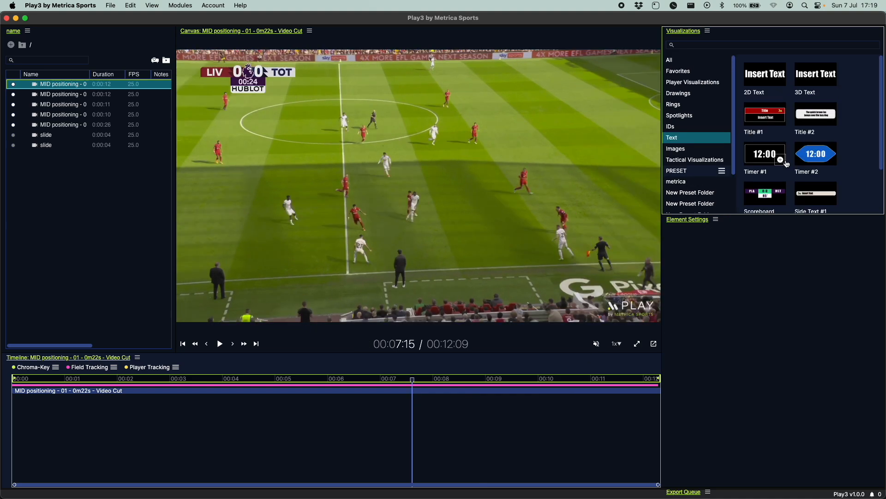
Browse the available Text, Images and Drawings visualizations
scroll(787, 164, "down", 3)
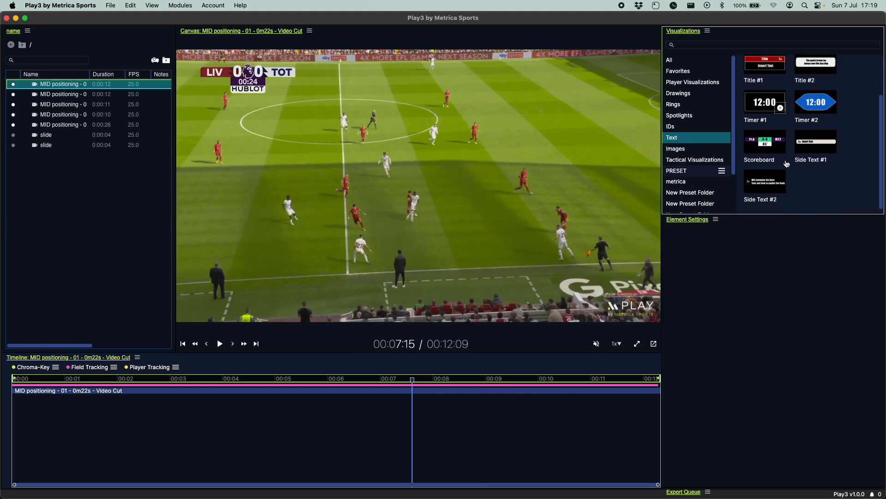
scroll(787, 164, "up", 3)
scroll(787, 164, "down", 1)
scroll(787, 164, "up", 1)
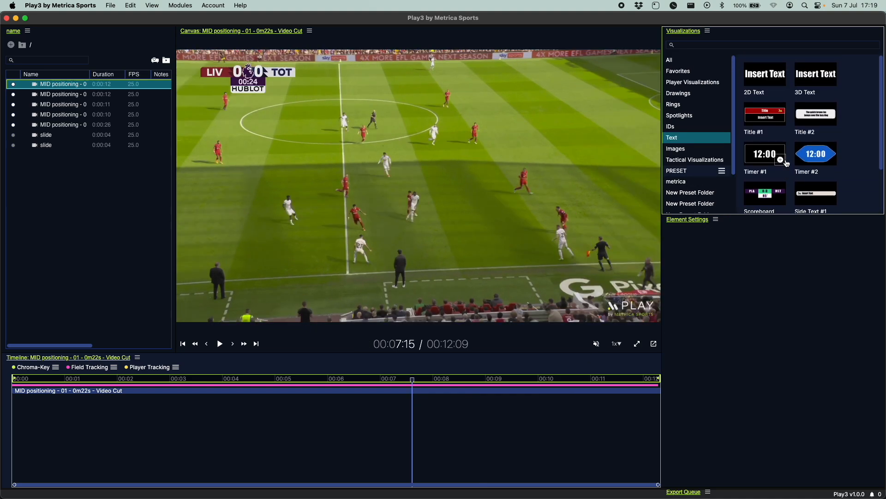
left_click(681, 148)
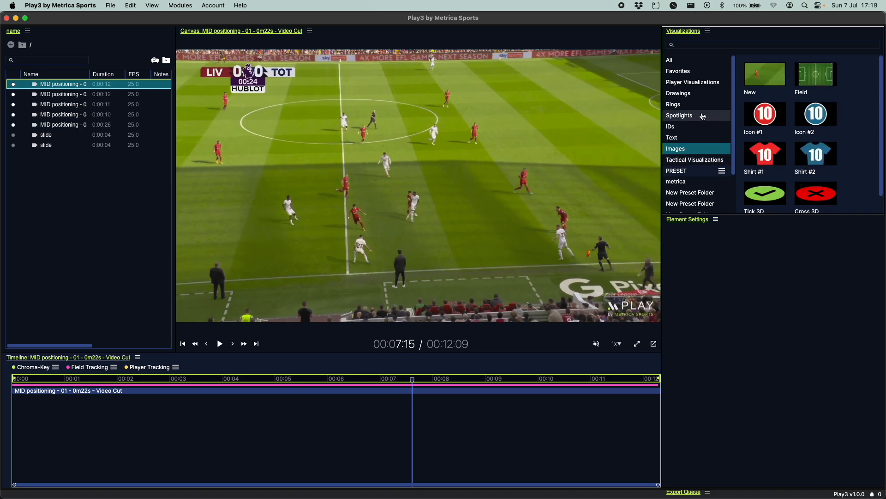
left_click(678, 94)
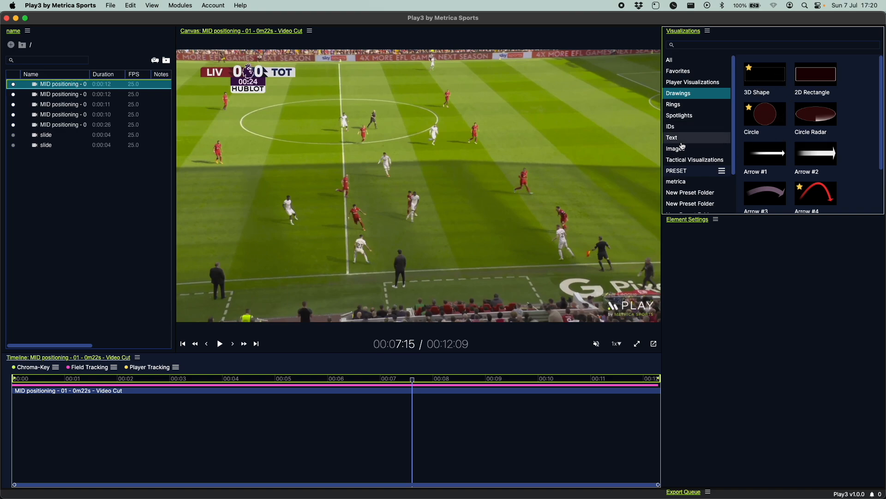
Add Side Text #1 at 00:07:15 and pin it through player tracking to the red-shirted player right of the center circle
left_click(707, 138)
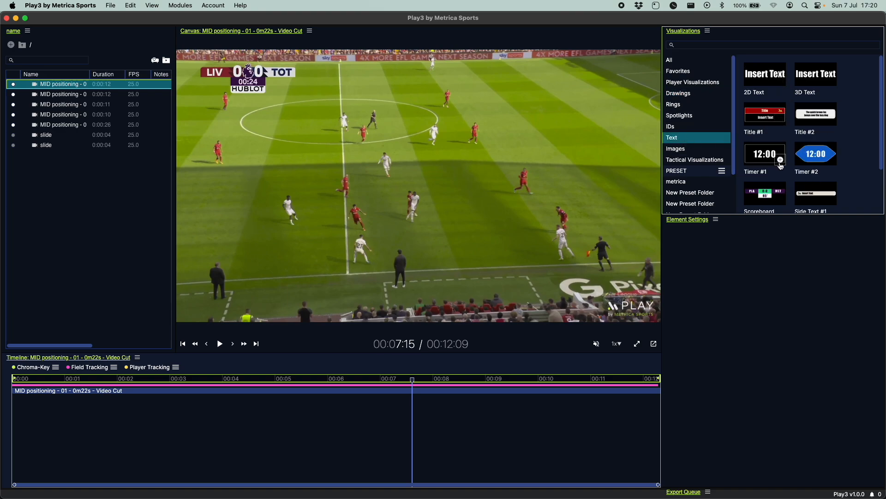
left_click(832, 199)
left_click_drag(478, 191, 393, 232)
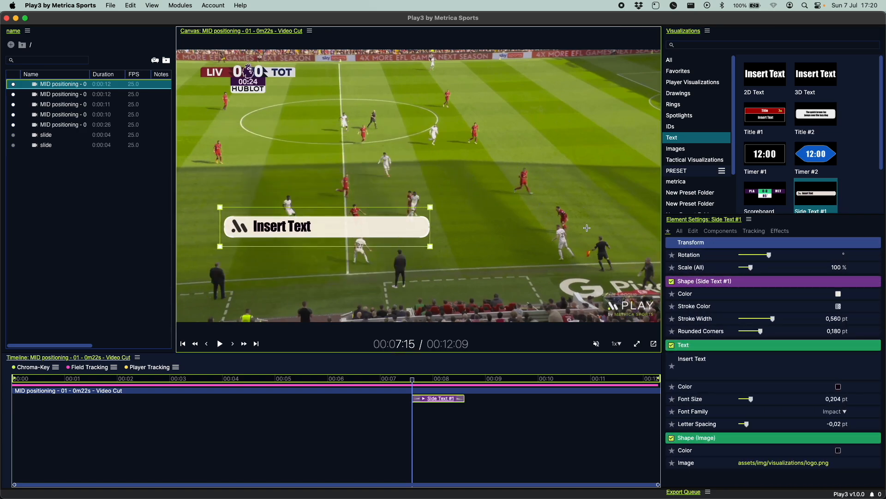
left_click(760, 231)
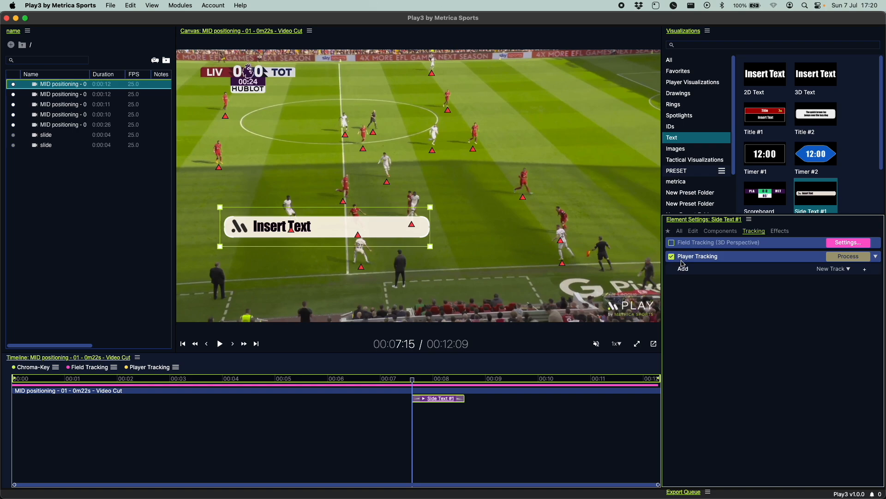
left_click(524, 183)
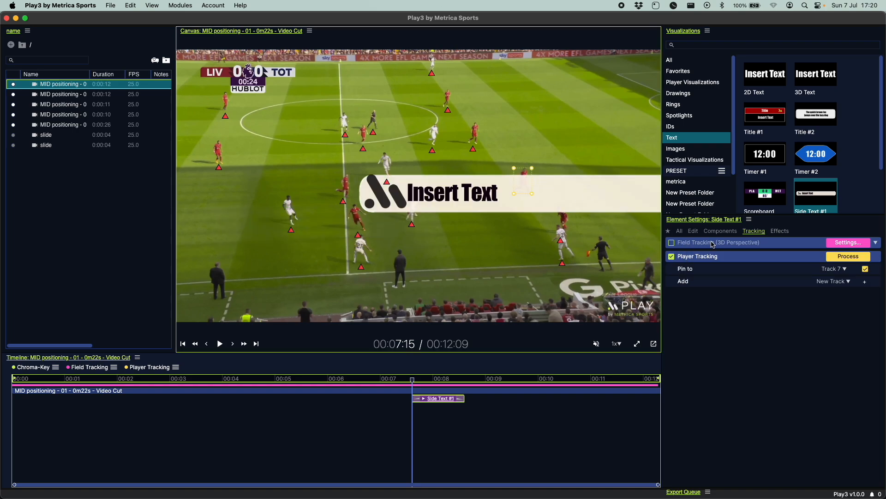
Scale Side Text #1 to 32%, place it above and to the left of the pinned player, and process the player tracking
left_click(684, 234)
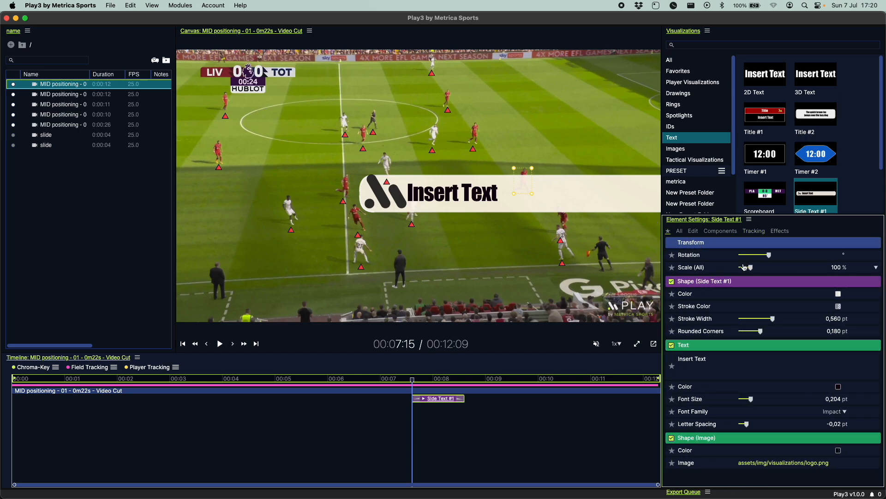
left_click_drag(748, 268, 743, 269)
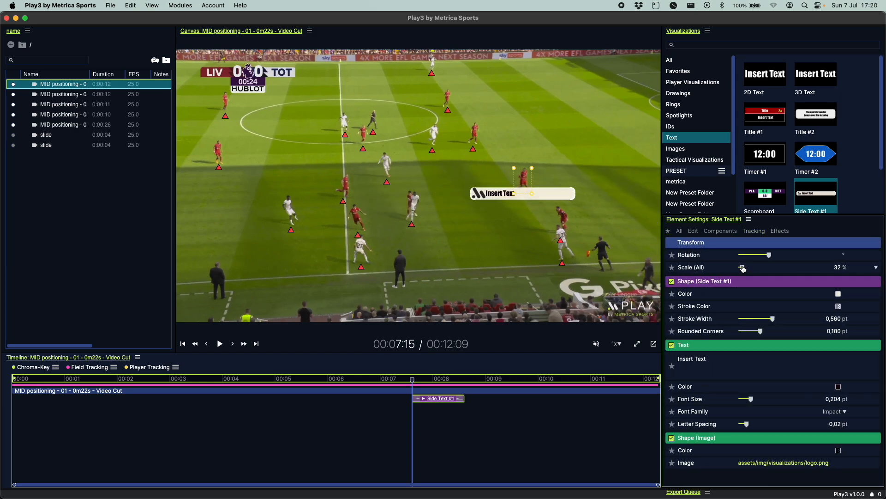
left_click_drag(585, 196, 503, 160)
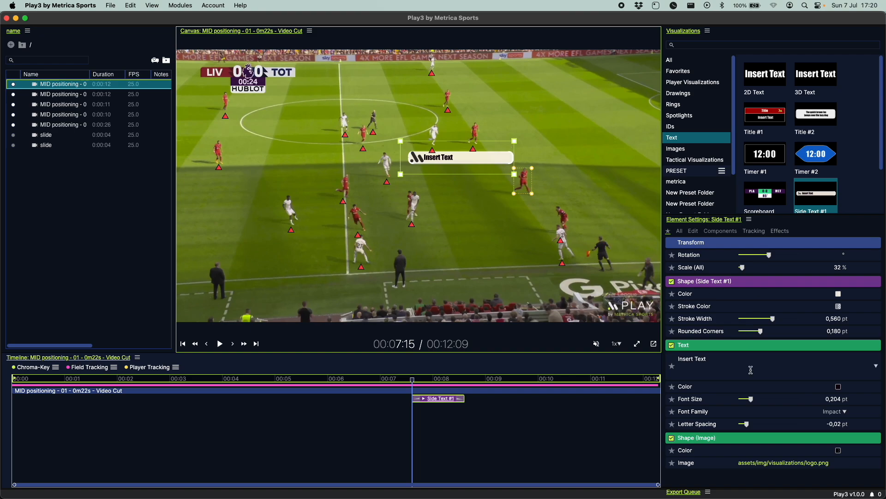
left_click(755, 232)
left_click(851, 258)
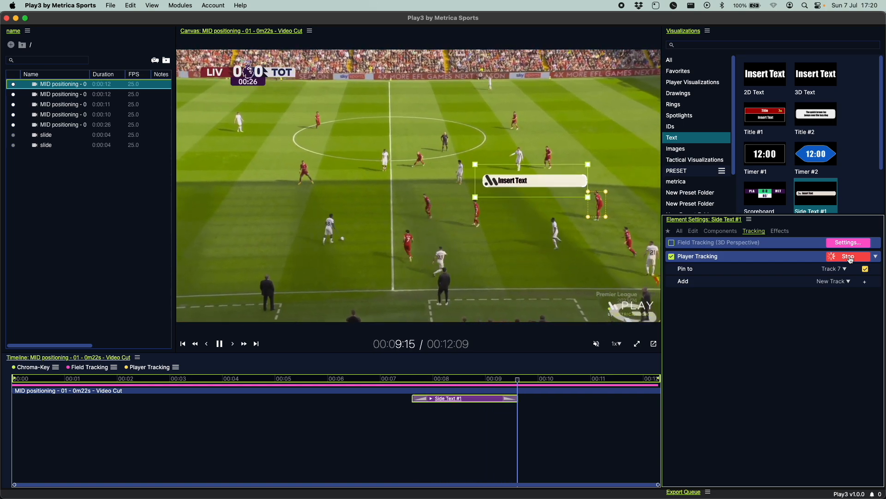
Stop the player tracking at 00:10:17 and play back the clip to review the tracked Side Text #1
left_click(850, 257)
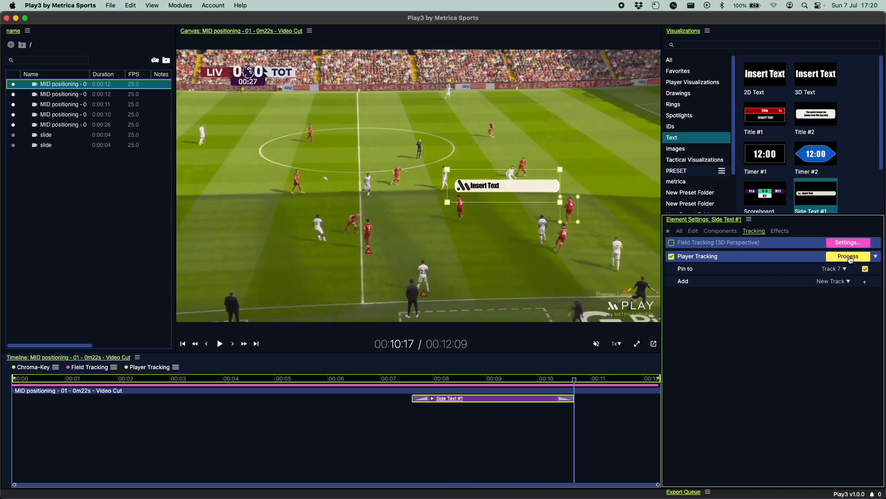
left_click(453, 436)
left_click_drag(453, 436, 380, 426)
key("space")
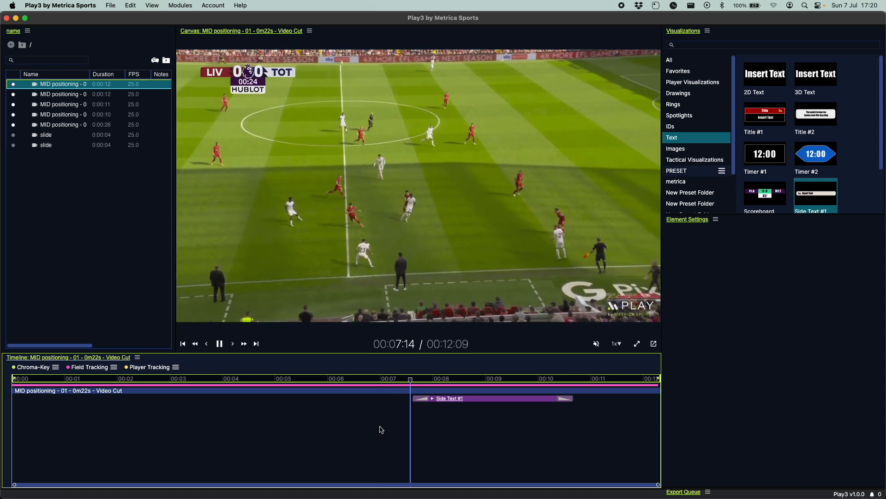
key("space")
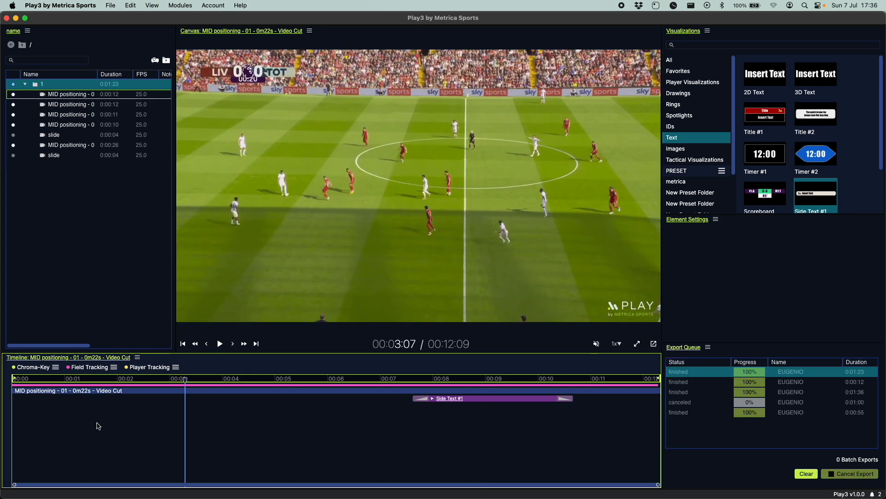
Add a pause to the clip at 00:02:15 and extend it to 00:09:01
left_click(138, 422)
left_click_drag(138, 423, 147, 421)
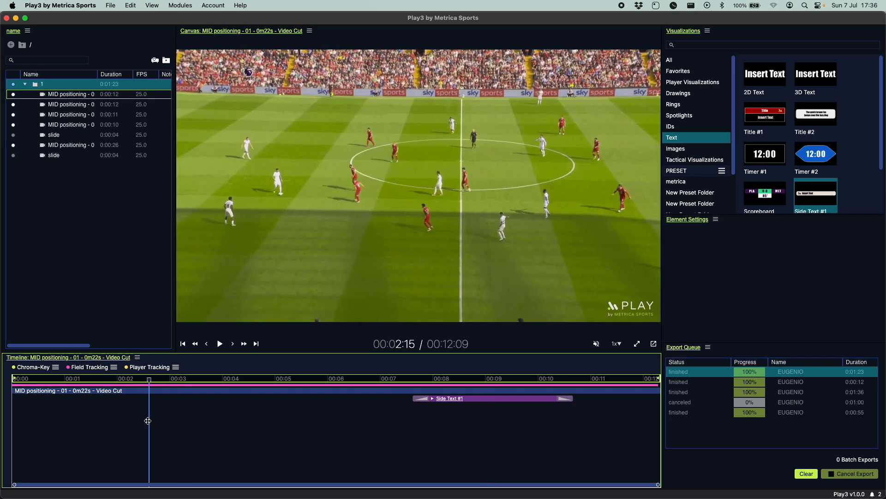
right_click(148, 420)
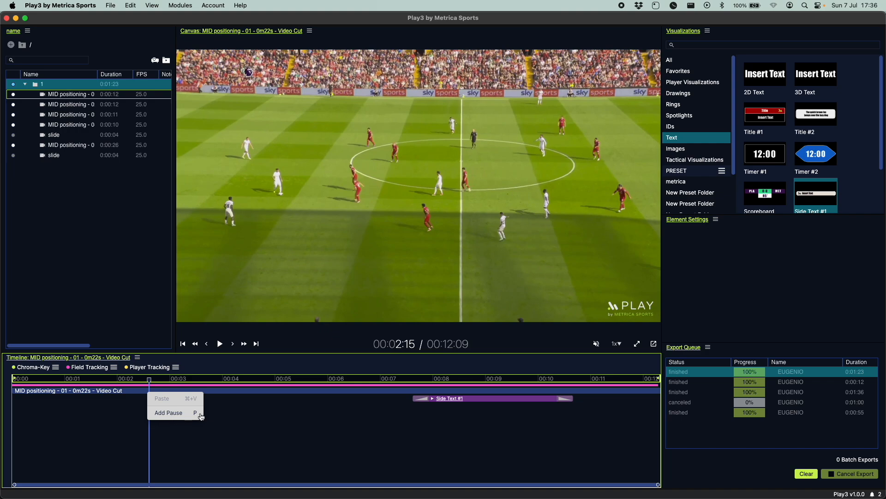
left_click(183, 417)
left_click_drag(296, 388, 348, 388)
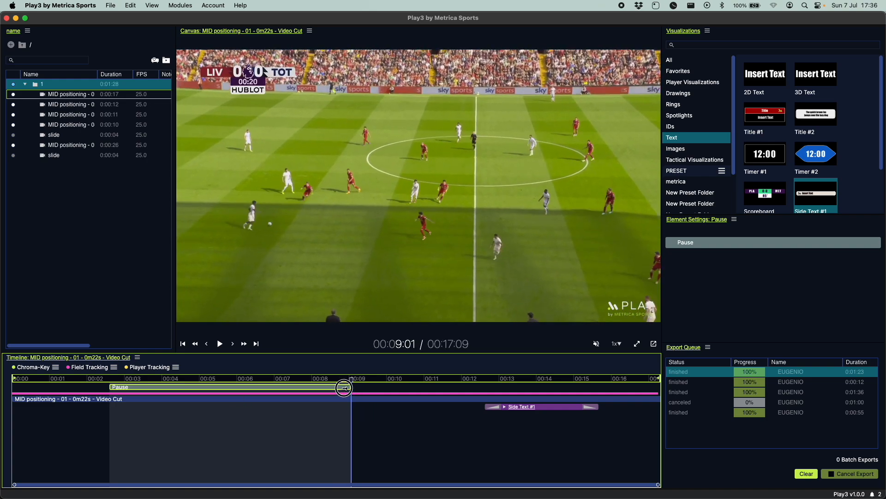
Place Ring #4 at 00:02:15 on the red-shirted player below the center circle and extend it to about 00:07:12
left_click(204, 418)
left_click_drag(159, 420, 102, 427)
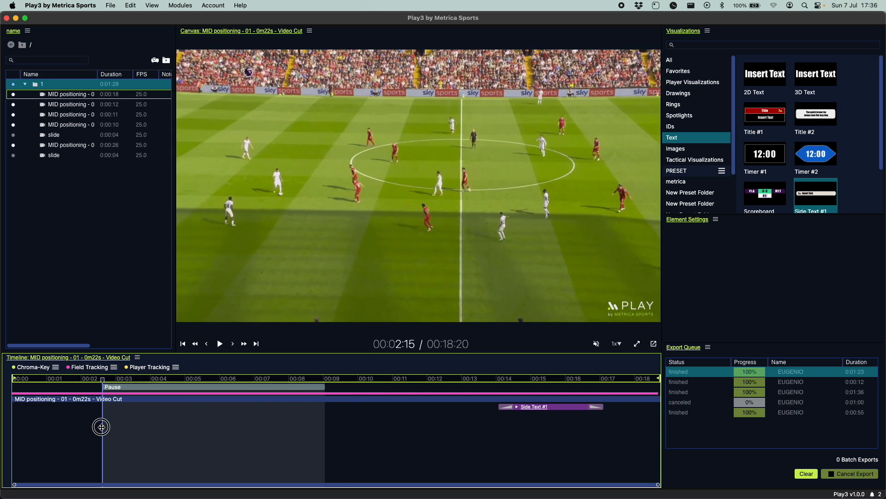
left_click(681, 105)
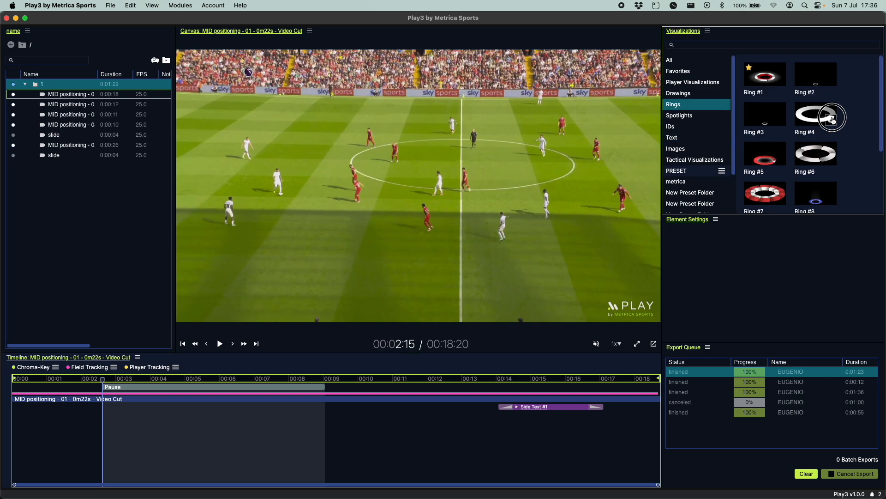
left_click_drag(833, 120, 427, 220)
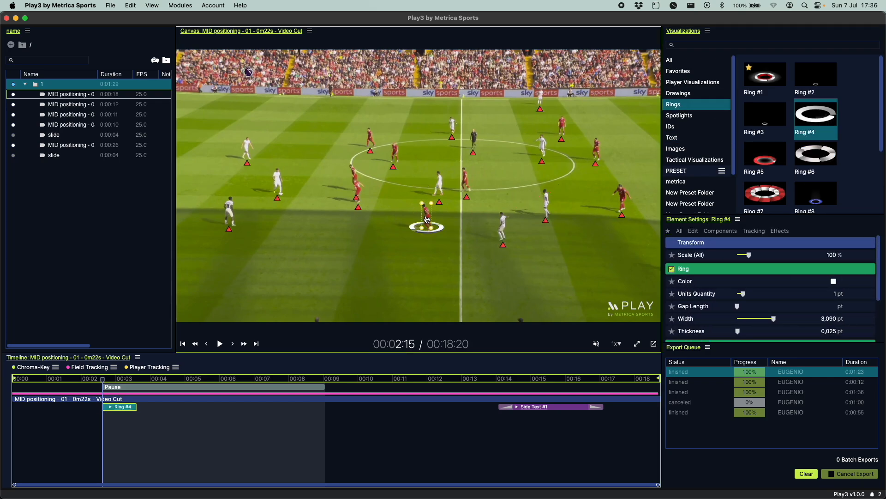
left_click_drag(137, 407, 272, 408)
Draw Arrow #1 at 00:03:02 from the white-shirted ball-side player left of the center circle to the open space below the ringed player
left_click_drag(162, 435, 119, 435)
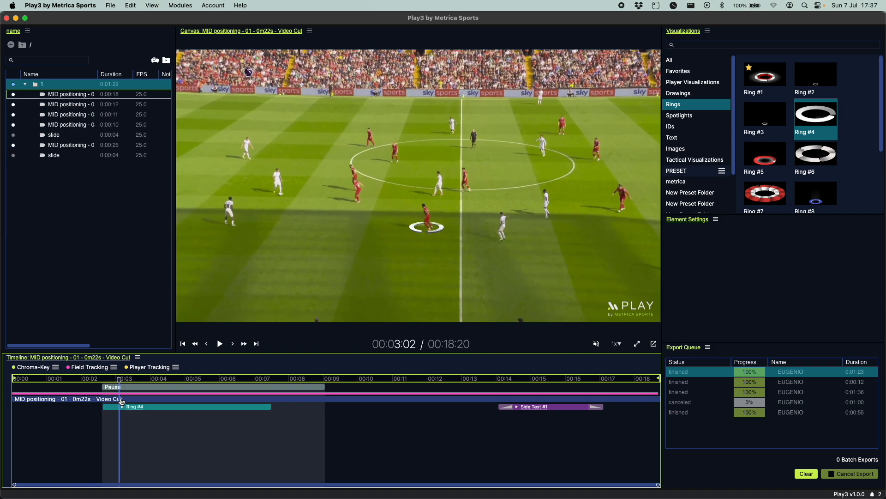
scroll(155, 411, "up", 5)
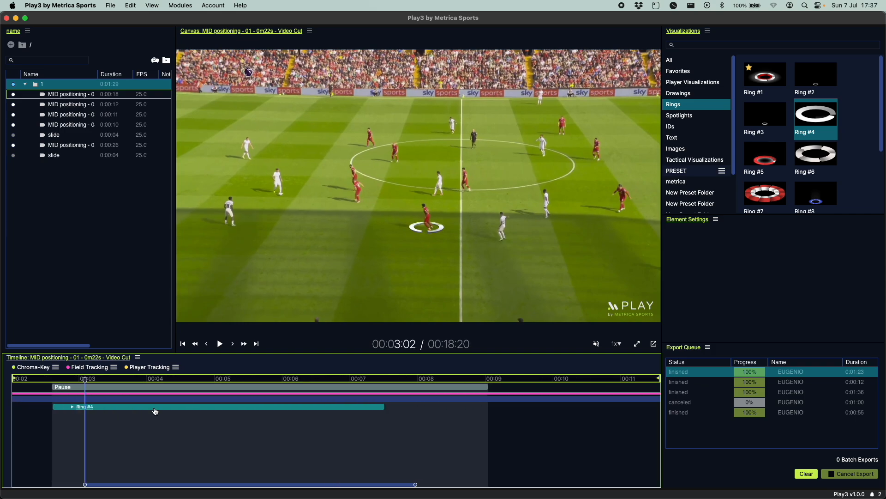
left_click(680, 119)
left_click(685, 93)
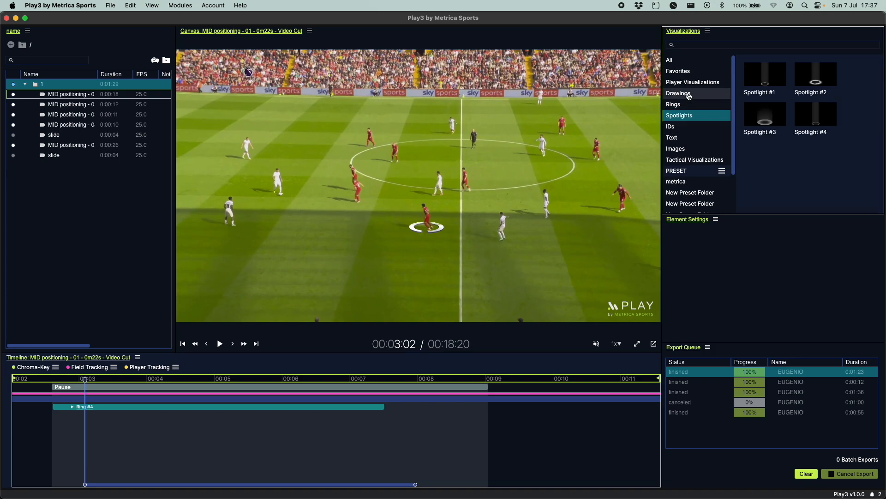
left_click(780, 161)
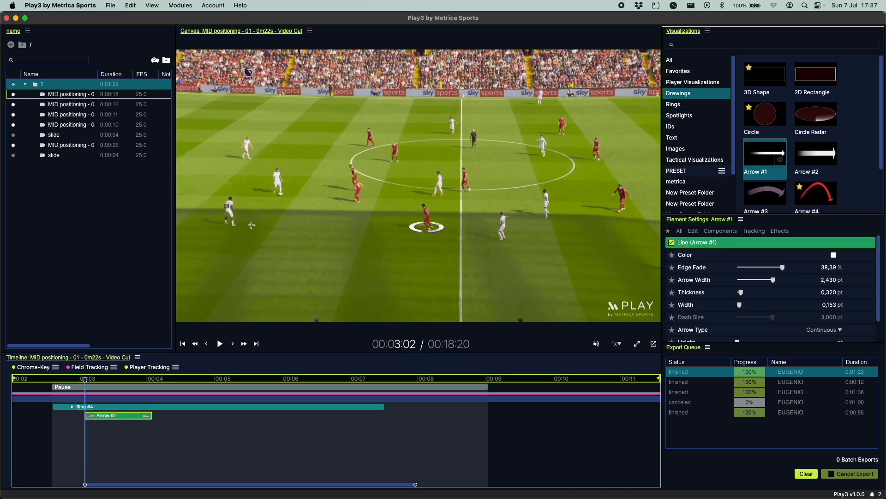
left_click_drag(232, 225, 424, 231)
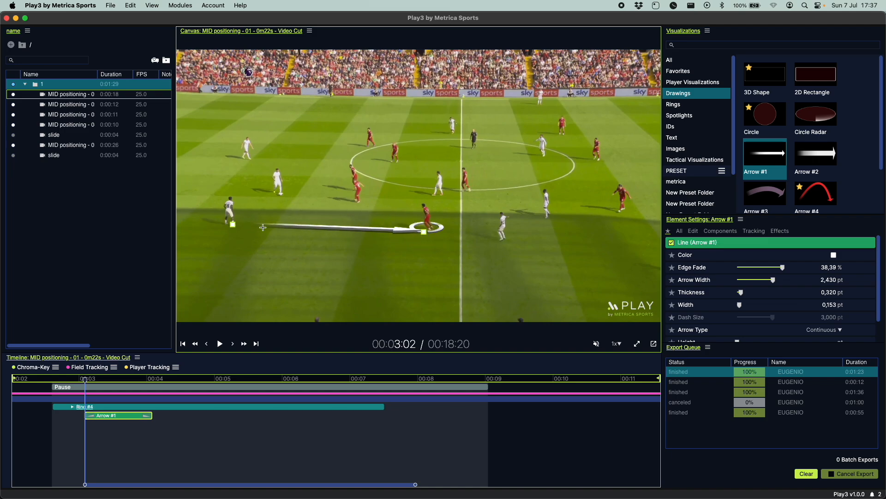
left_click_drag(233, 224, 279, 193)
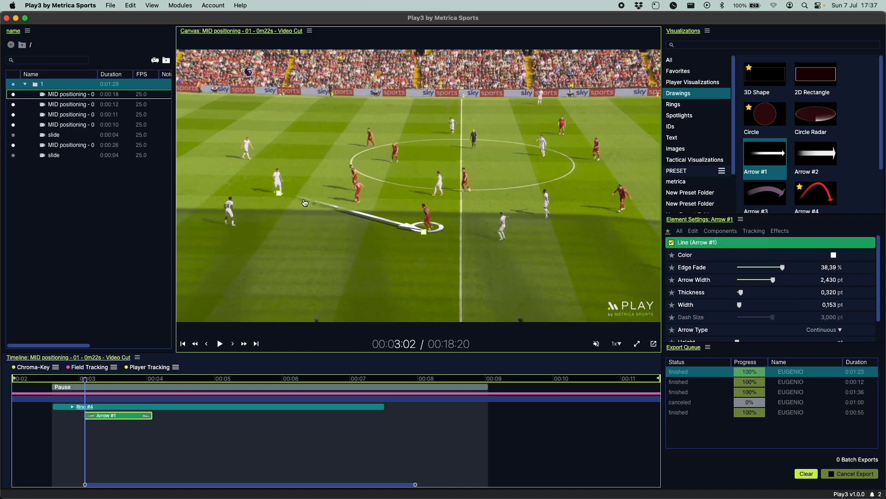
left_click_drag(424, 232, 449, 289)
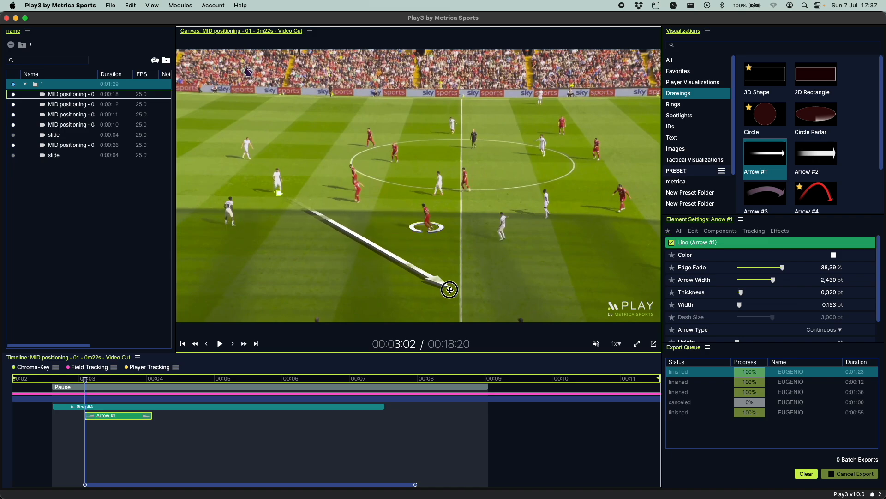
Draw a Circle over the open space at the arrow's tip and shift it slightly left
left_click(780, 122)
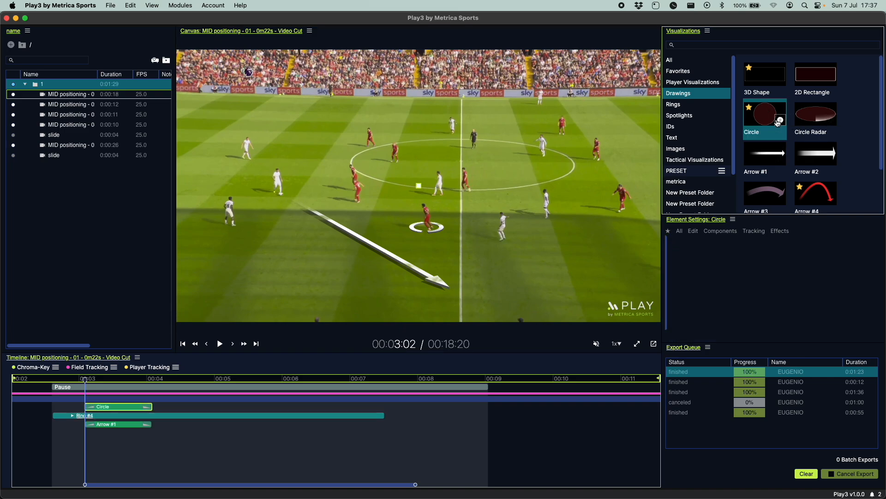
left_click_drag(530, 259, 369, 319)
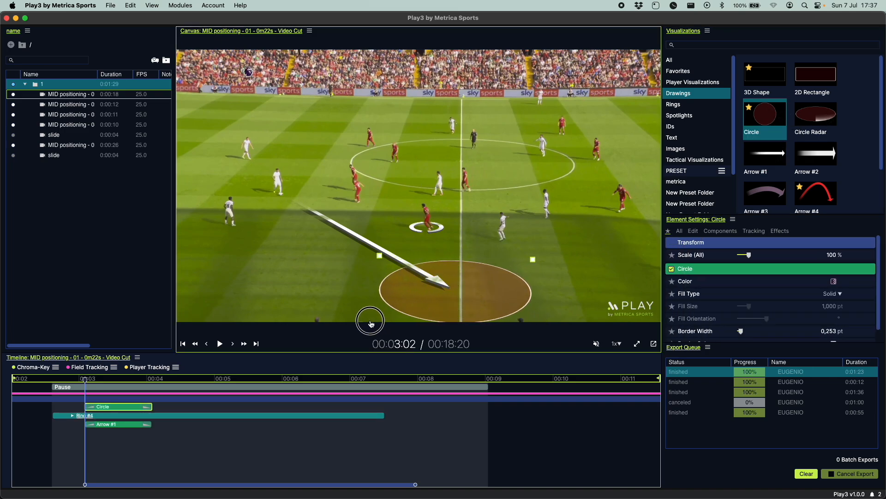
left_click_drag(491, 290, 479, 291)
Add Side Text #2 at 00:03:02 and place it in the lower-left part of the pitch, beside the arrow
left_click(672, 137)
scroll(771, 167, "down", 3)
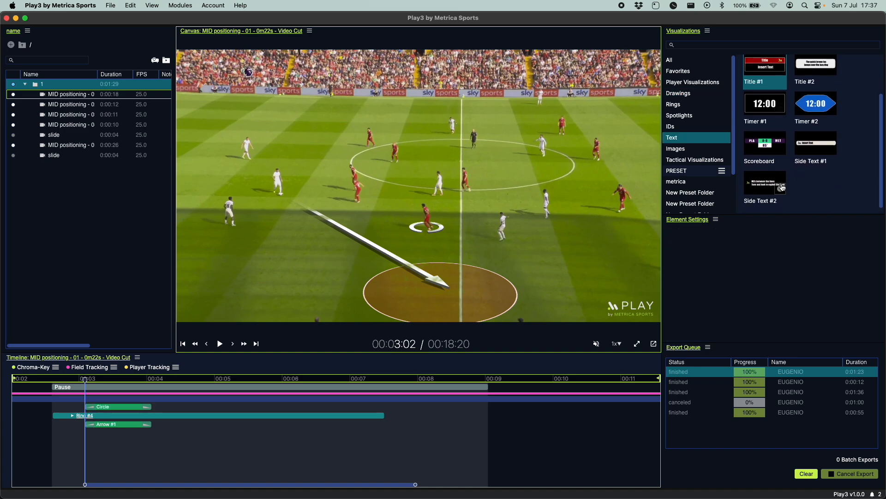
left_click(782, 187)
left_click_drag(517, 198, 314, 277)
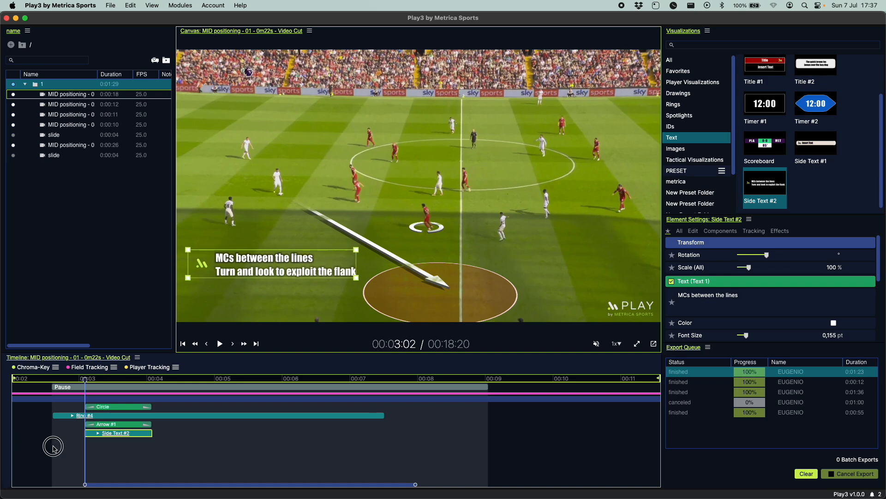
Play the start of the paused section to preview how the arrow, circle and text appear
left_click(37, 451)
key("Left")
key("space")
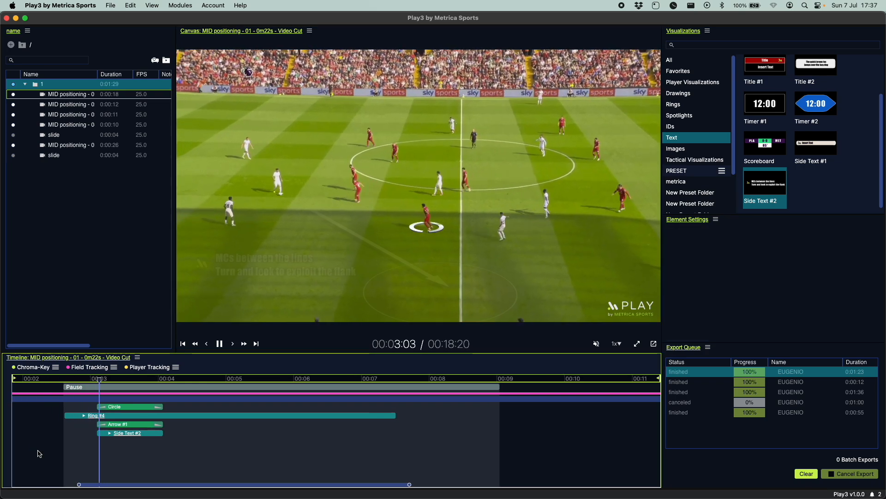
key("space")
Shift the Circle and Side Text #2 on the timeline so they start after Arrow #1, and preview the sequence
left_click(126, 427)
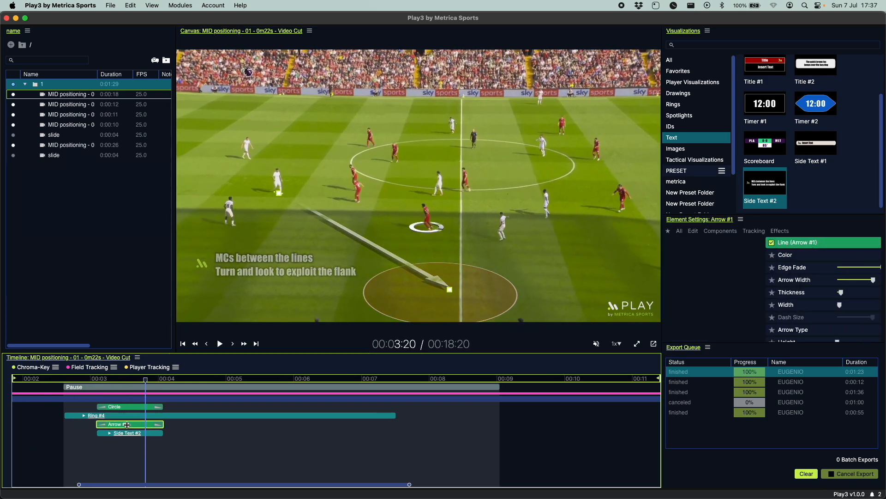
left_click_drag(129, 438, 165, 407)
key("space")
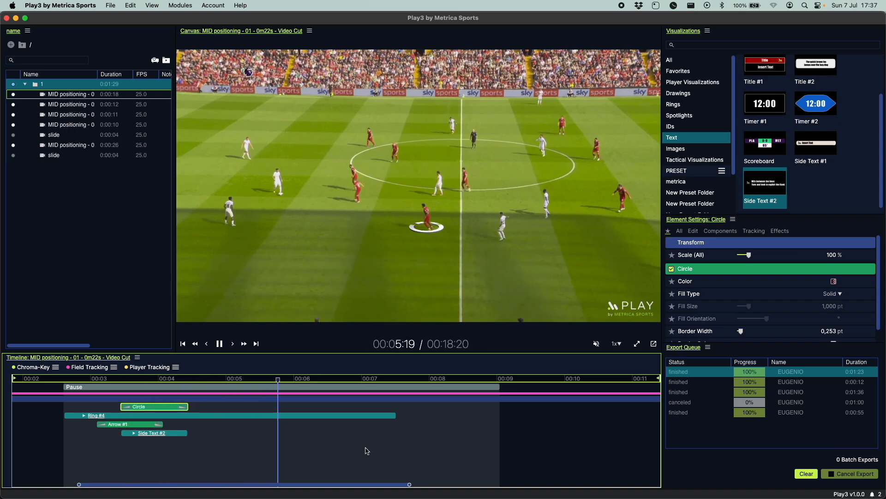
key("space")
Try to snap the out time of all timeline elements, including the pause, to 00:06:14, and undo the change
left_click(352, 424)
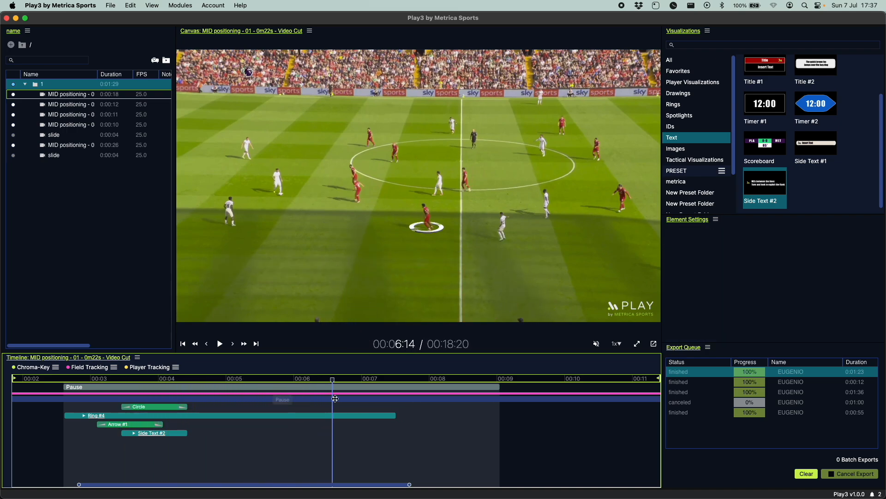
left_click(185, 434)
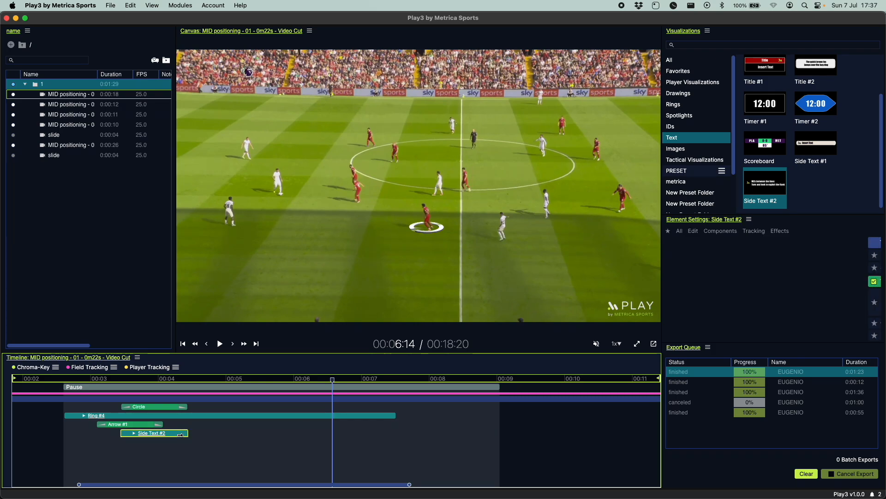
key("super+a")
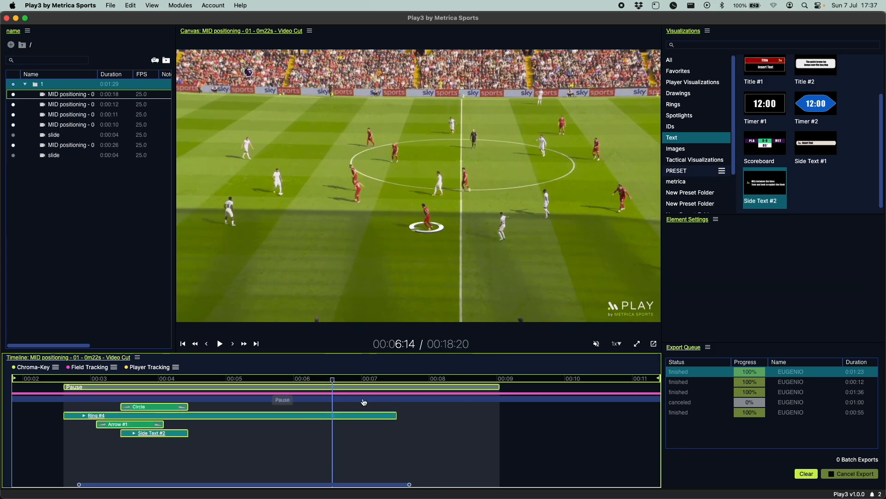
right_click(343, 386)
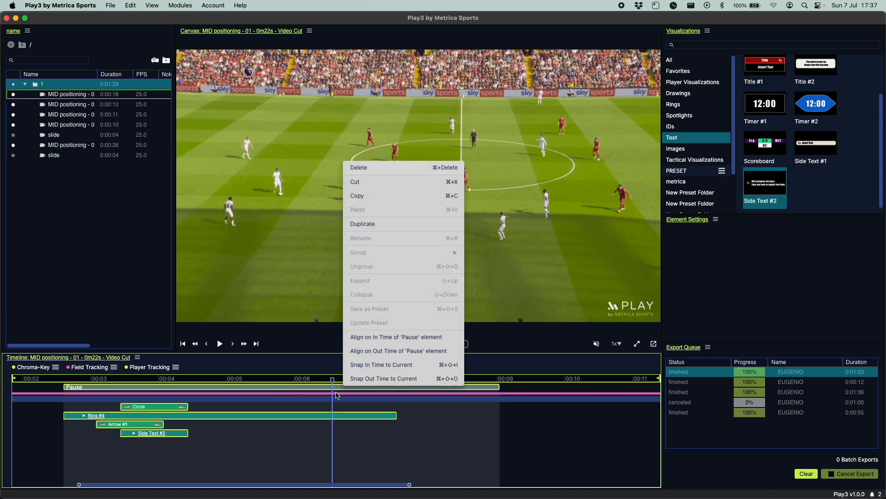
left_click(383, 379)
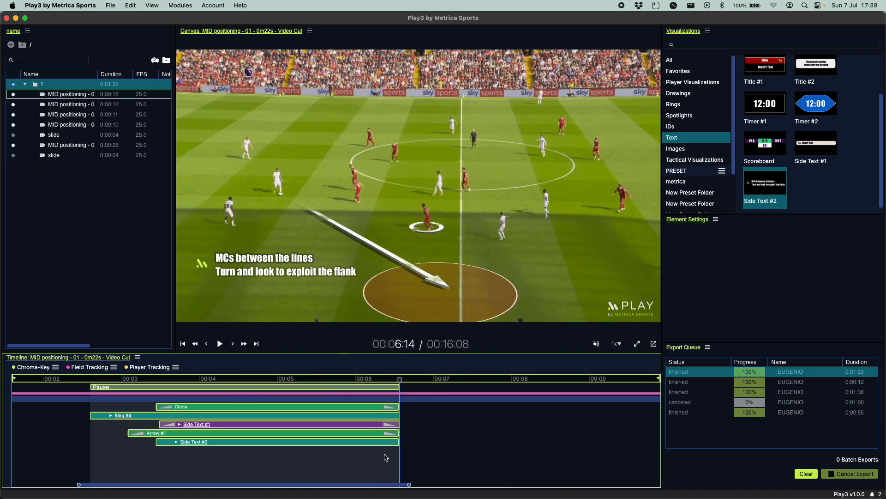
key("super+z")
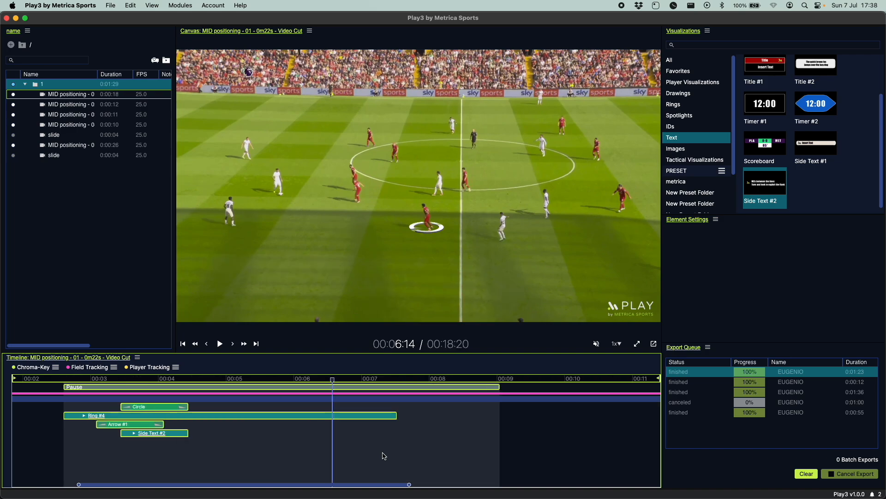
Snap the out time of Side Text #2, Arrow #1, Ring #4 and the Circle to 00:06:01
left_click(339, 434)
left_click_drag(321, 437, 297, 437)
left_click(177, 434)
left_click(147, 424, "shift")
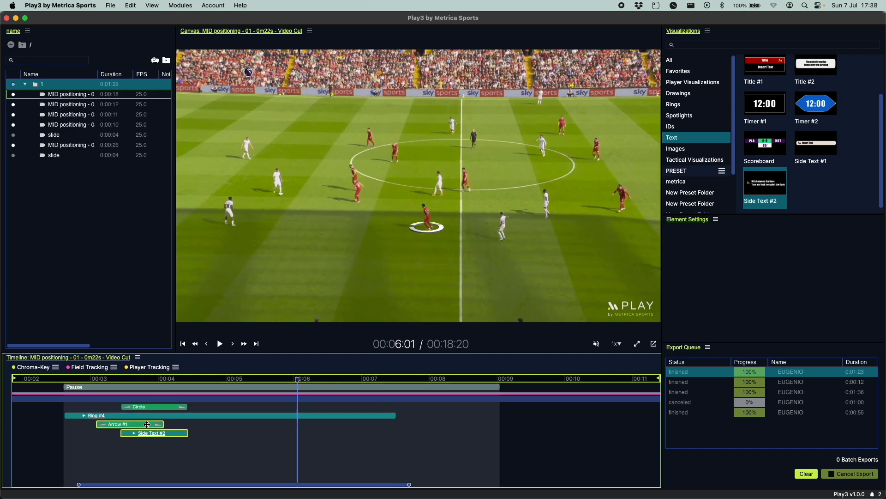
left_click(194, 416, "shift")
left_click(168, 408, "shift")
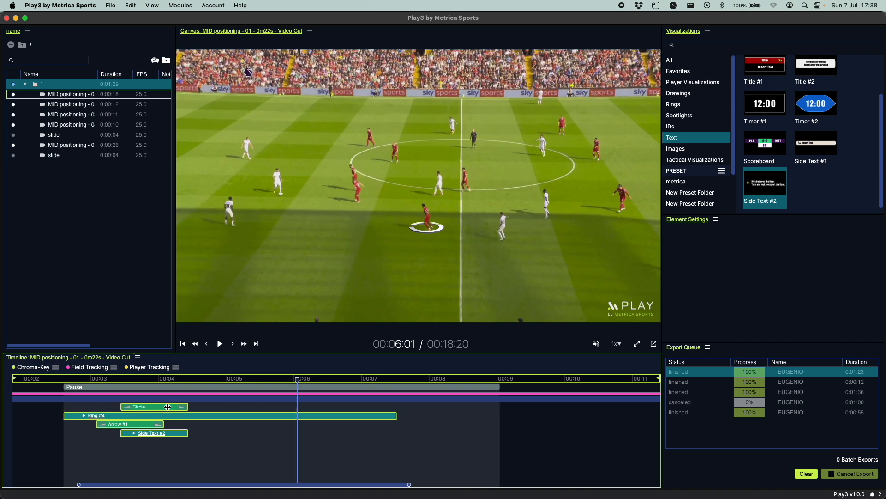
right_click(273, 416)
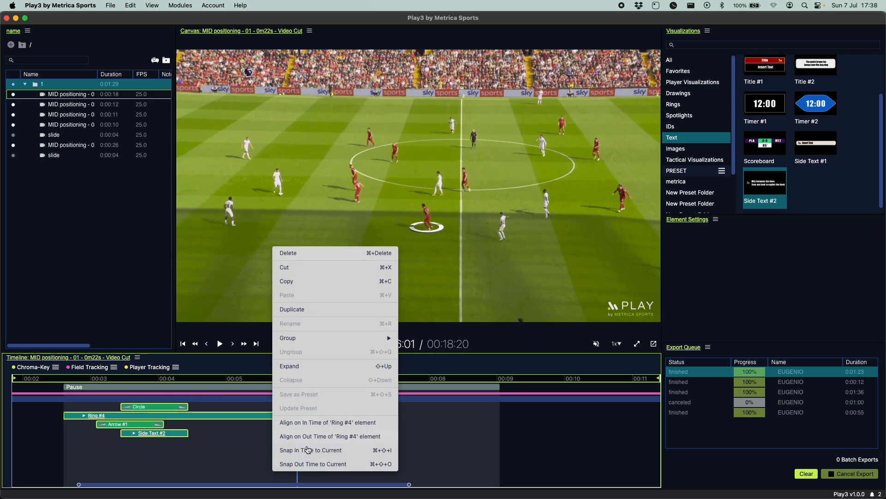
left_click(325, 463)
Play the paused section from its start to review the aligned visualizations
left_click_drag(232, 451, 65, 446)
key("space")
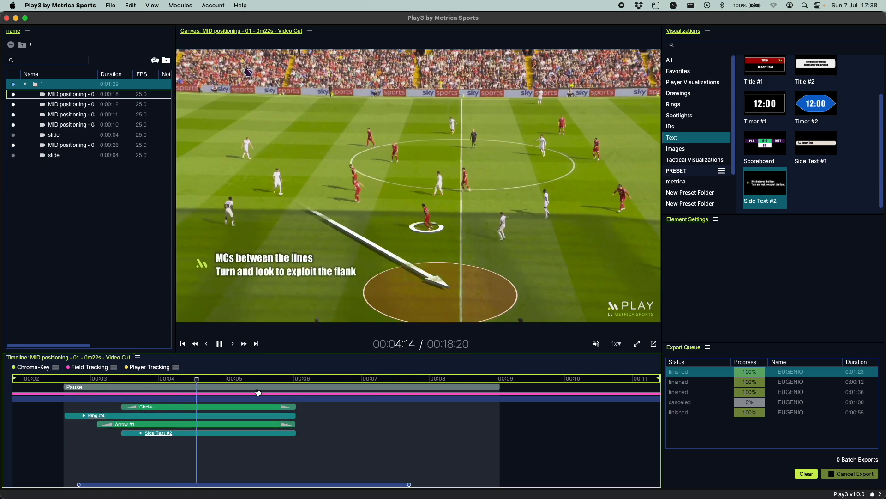
key("space")
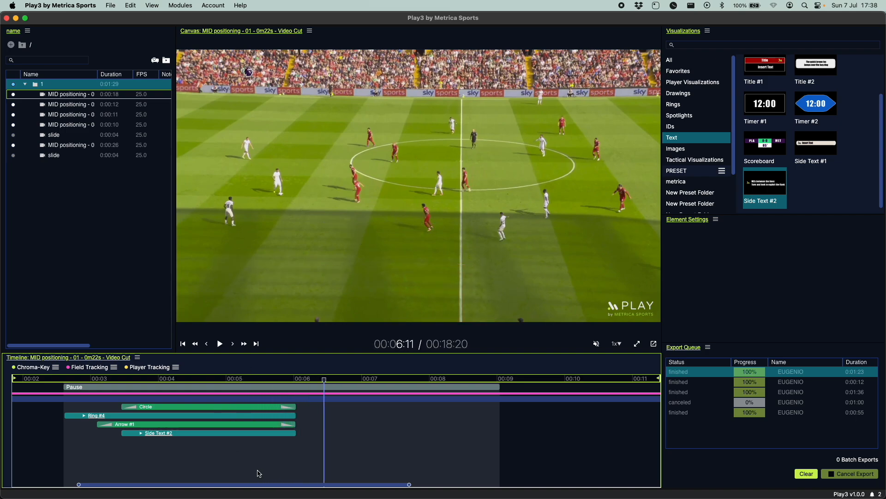
Place Ring #5 under the white-shirted player nearest the camera, shift it to start as the earlier visualizations end, and play it
left_click(717, 106)
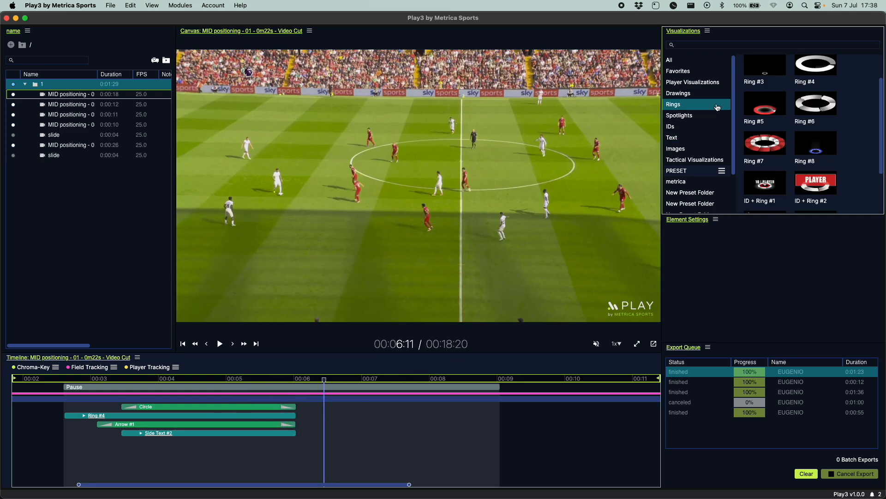
left_click(780, 111)
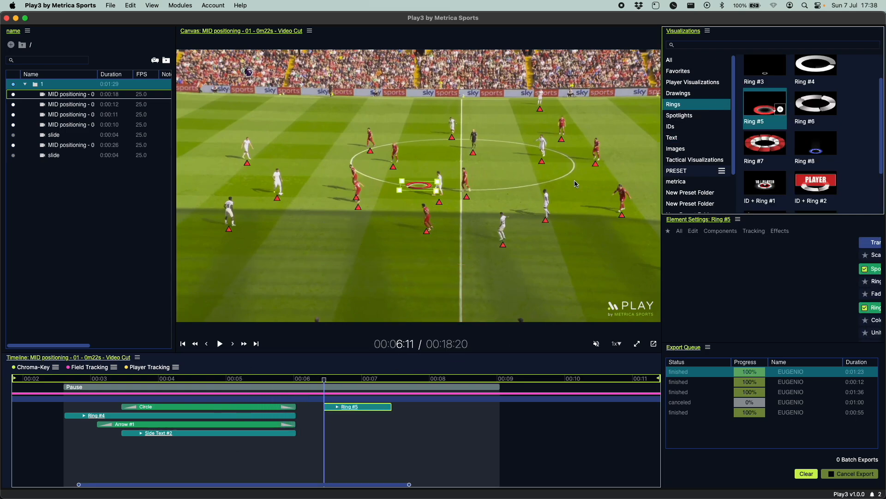
left_click(503, 222)
left_click_drag(376, 407, 342, 408)
left_click(261, 479)
key("space")
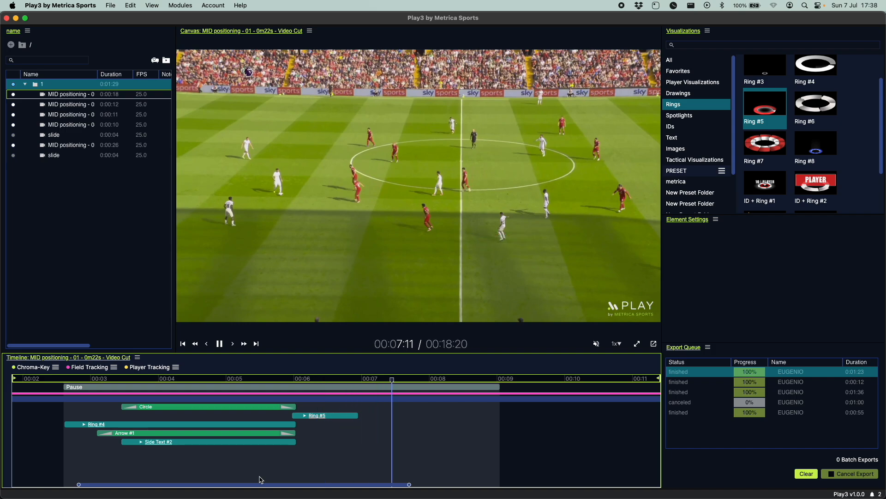
Snap the out time of the pause to 00:06:18
left_click(342, 436)
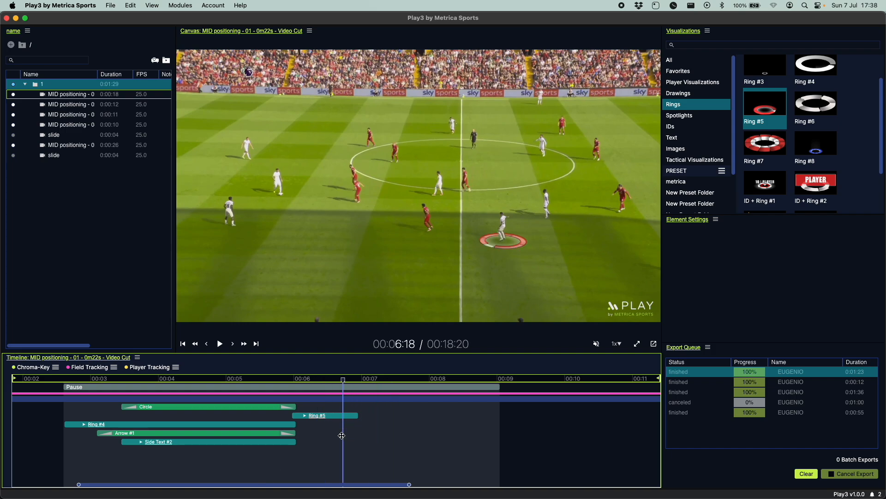
right_click(393, 388)
left_click(431, 464)
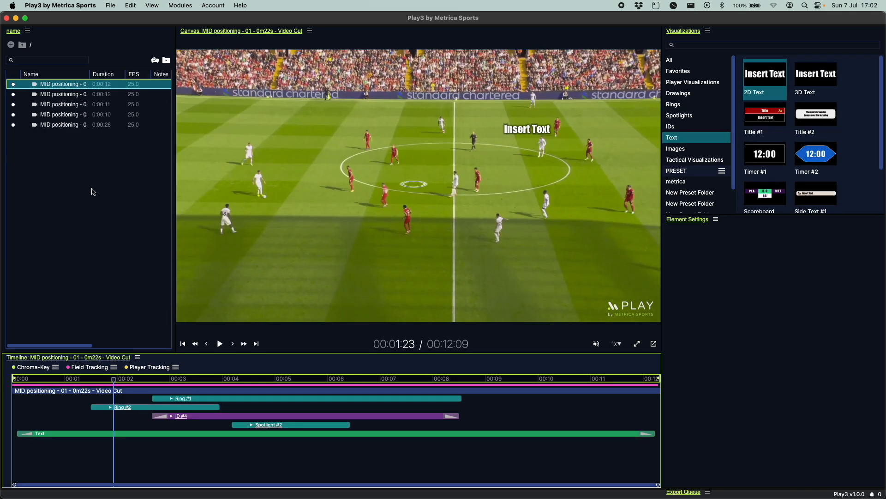
Create a new slide in the playlist and select it
right_click(70, 168)
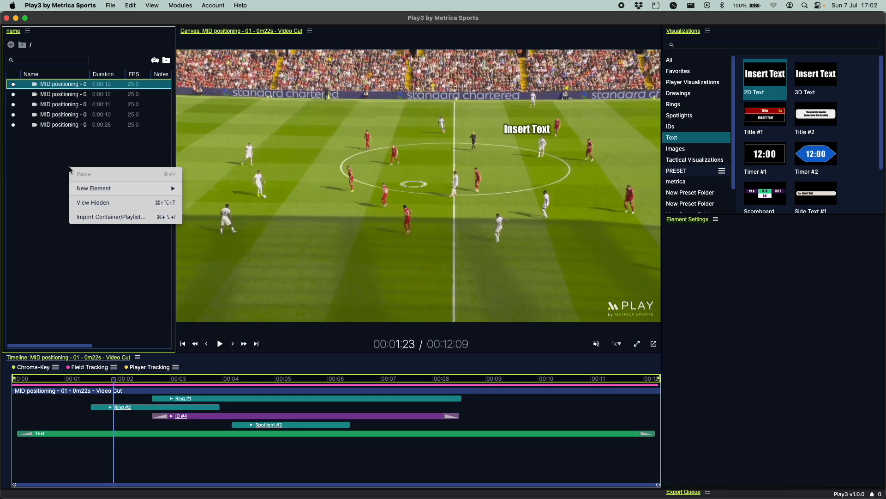
mouse_move(111, 190)
left_click(217, 206)
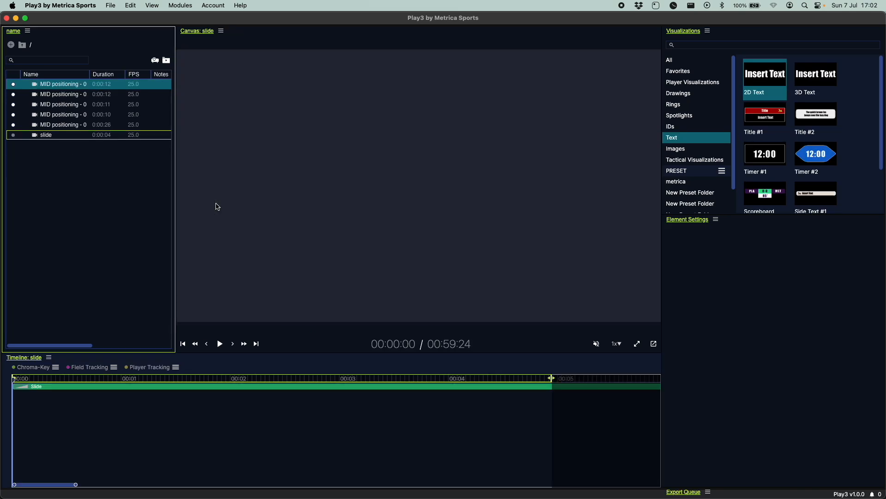
left_click(33, 136)
Add a new image to the slide using the file webinar BG.jpg from the BACKGROUNDS folder
left_click(675, 149)
left_click(781, 85)
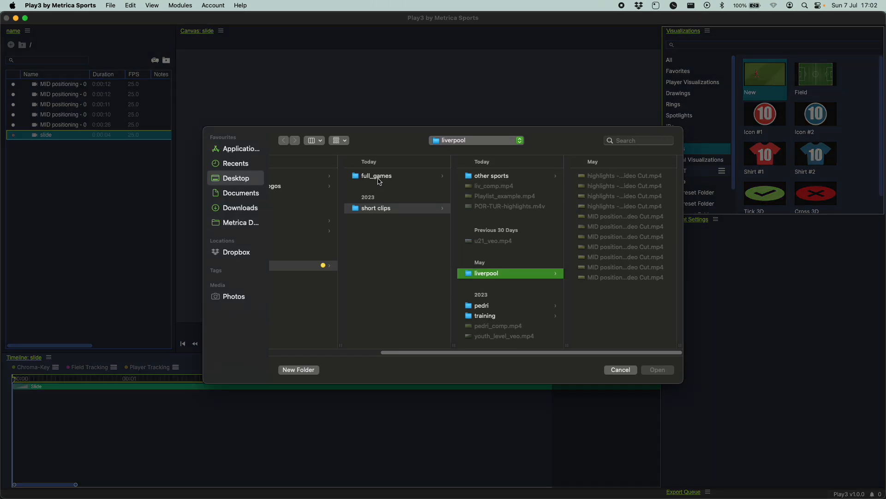
left_click(307, 225)
left_click(308, 186)
left_click(307, 176)
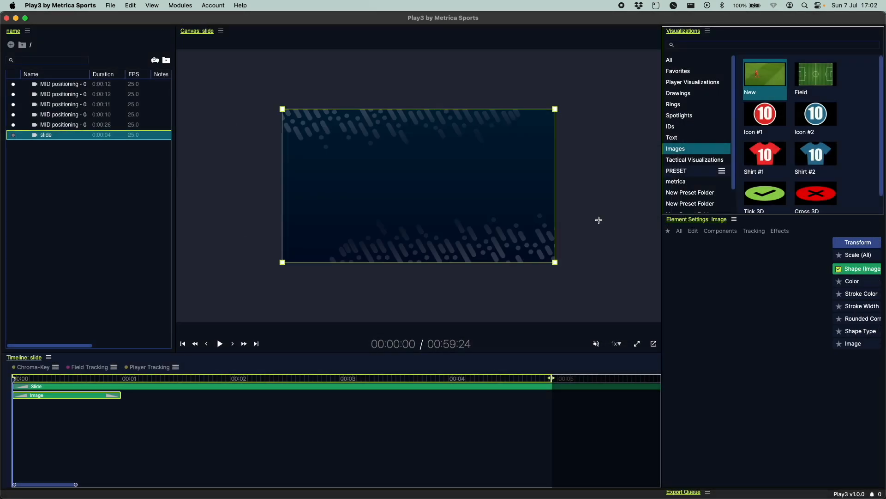
Scale the background image to 190 % and extend it past the slide's end on the timeline
left_click_drag(757, 259, 763, 259)
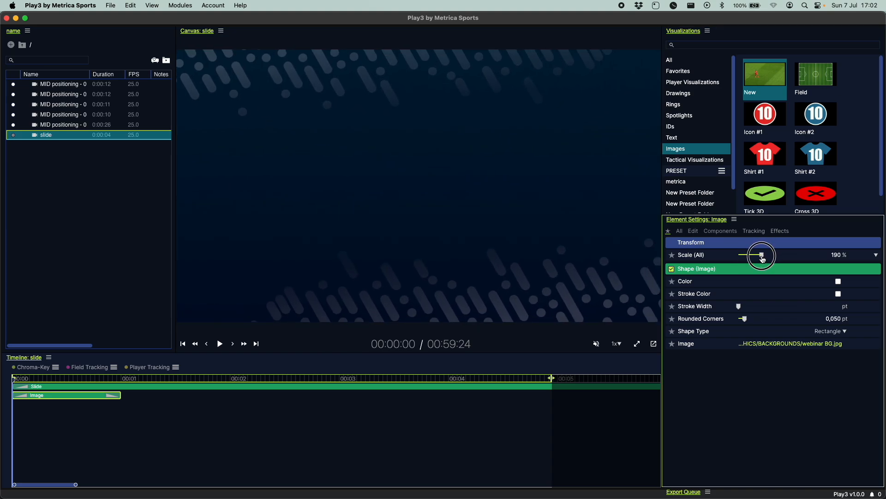
left_click_drag(120, 396, 567, 406)
left_click(231, 422)
left_click_drag(139, 423, 90, 426)
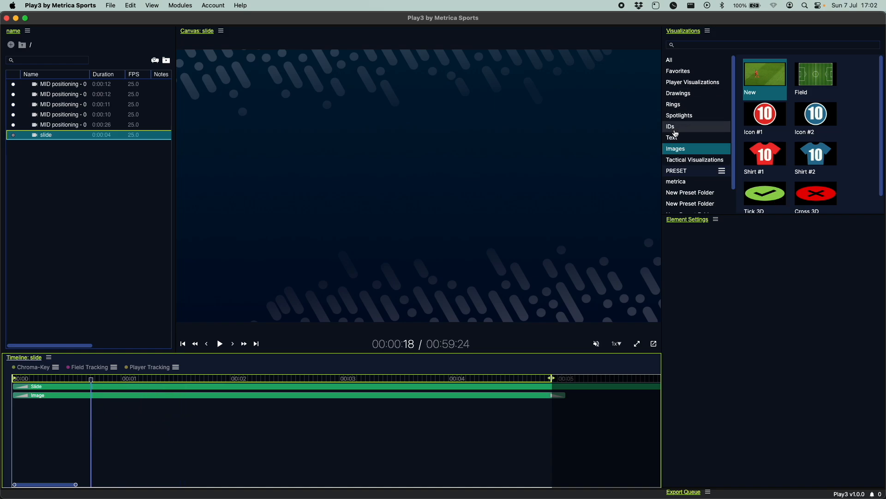
Add a 2D Text to the slide with font size 0,468 pt and the Ubuntu font family
left_click(692, 137)
double_click(782, 84)
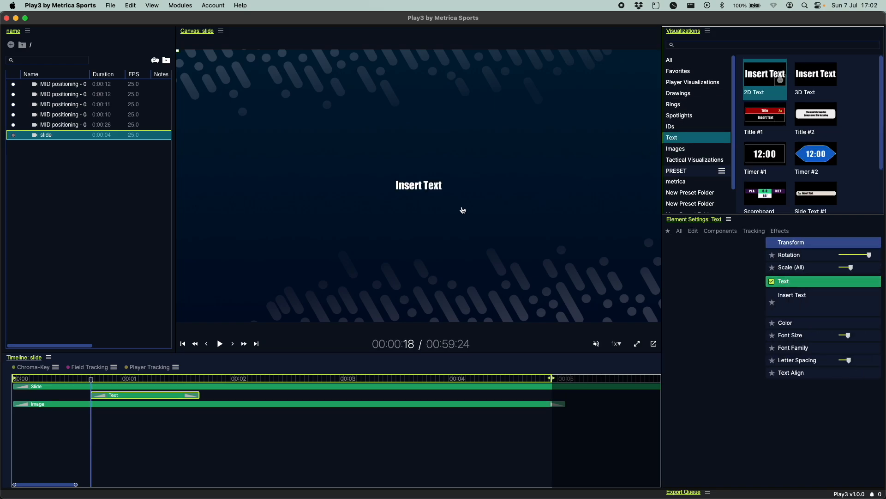
left_click_drag(748, 337, 768, 337)
left_click(840, 353)
scroll(789, 406, "down", 10)
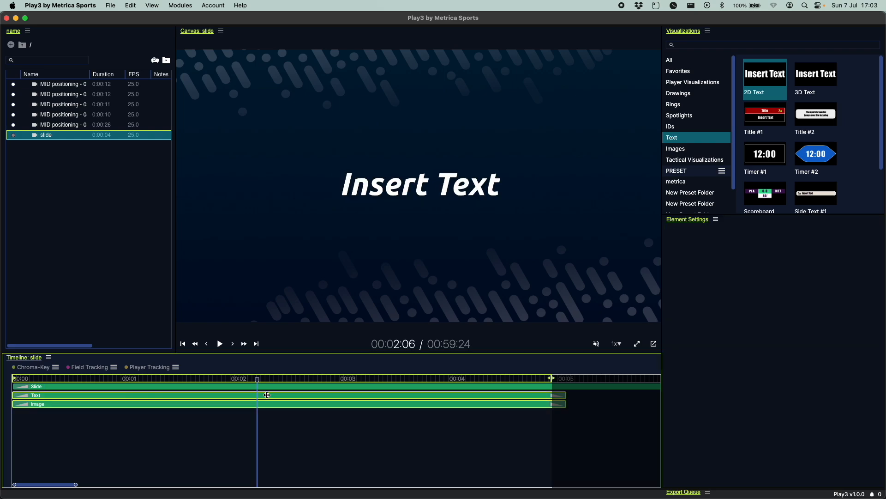
Group the Text and Image elements as a standard group without a parent, named "text"
right_click(267, 395)
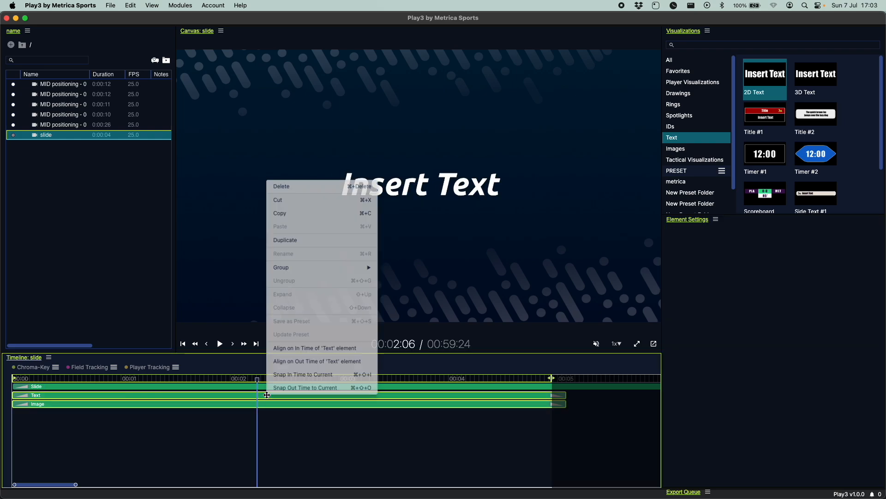
left_click(267, 436)
left_click(273, 405)
left_click(274, 395, "shift")
left_click(271, 419)
key("super+a")
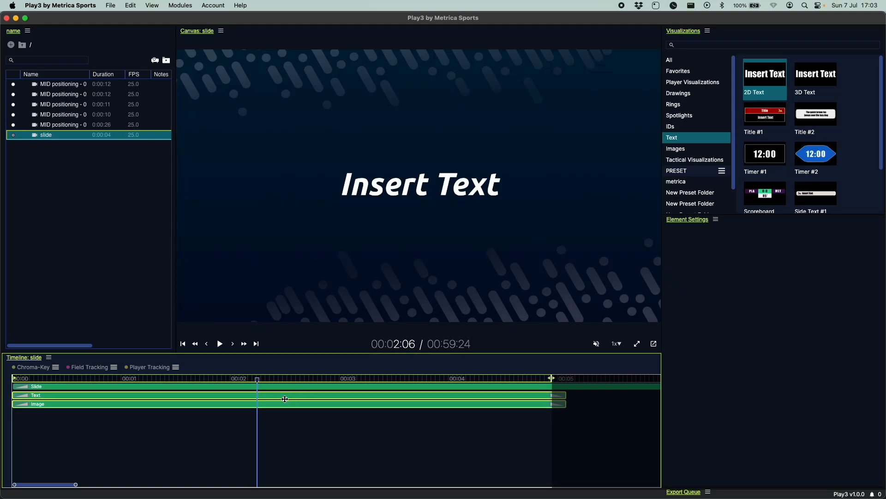
right_click(281, 398)
mouse_move(332, 338)
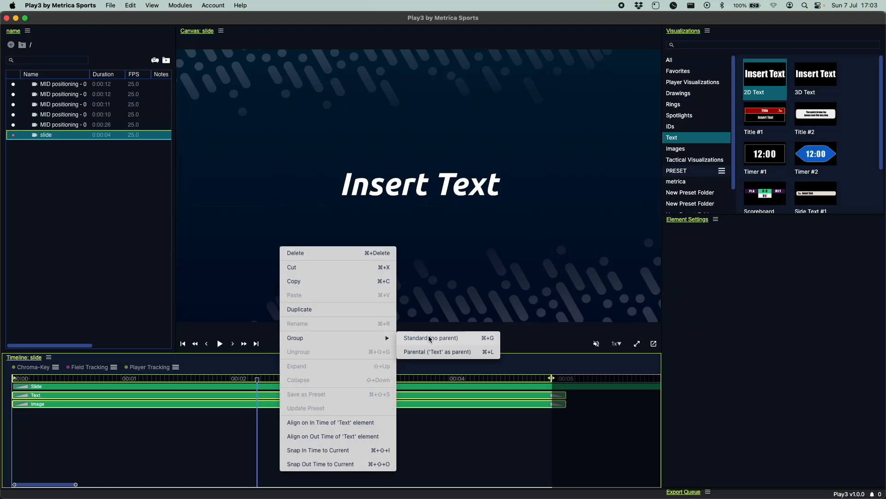
left_click(431, 340)
type("text")
left_click(498, 290)
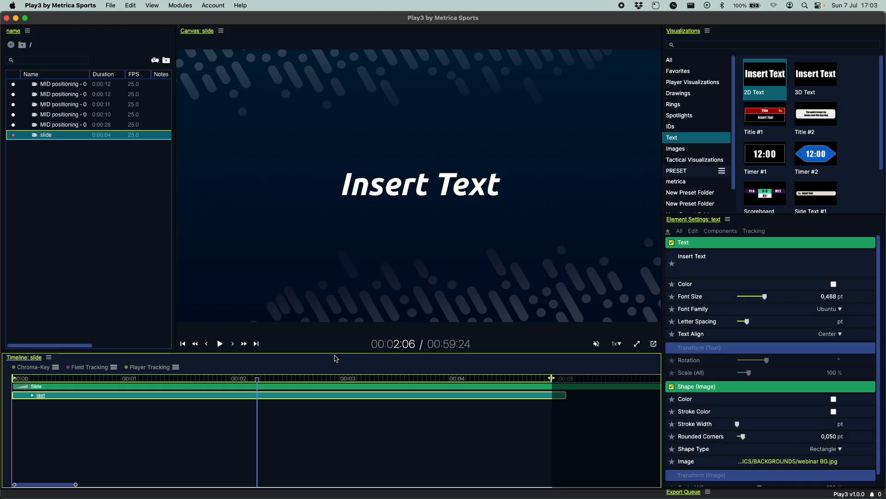
Save the "text" group as a preset
right_click(266, 396)
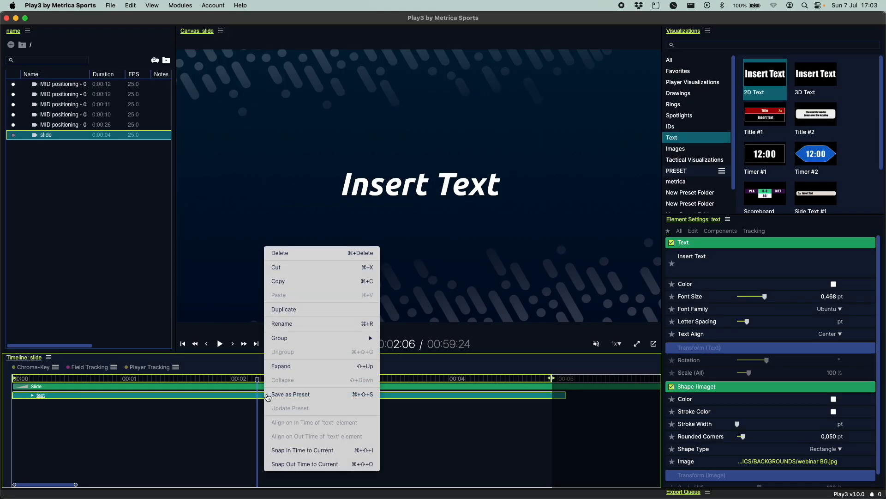
left_click(291, 394)
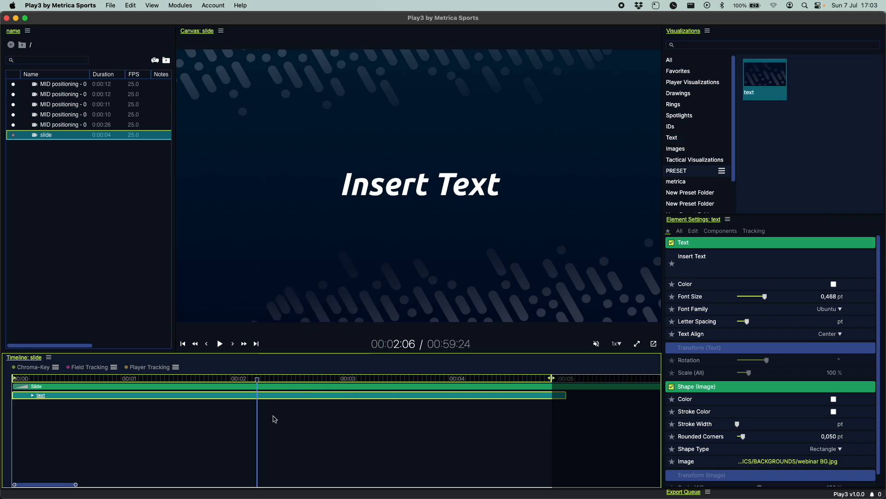
left_click_drag(220, 414, 266, 418)
Create another new slide and add the "text" preset to it
right_click(61, 172)
mouse_move(81, 196)
left_click(193, 206)
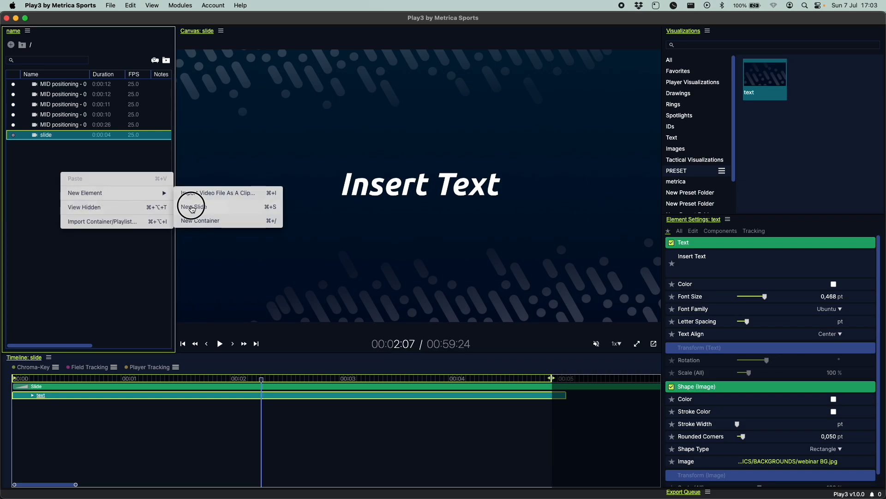
double_click(780, 81)
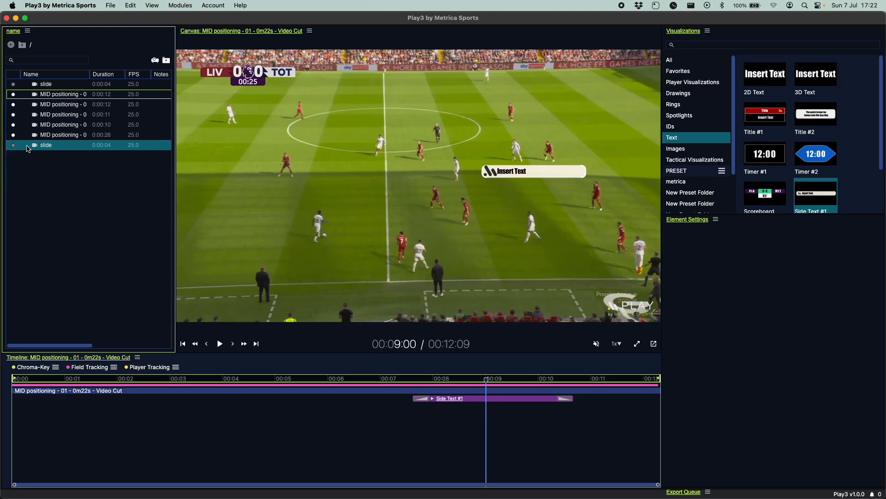
Open the video export settings for the MID positioning - 02 clip
left_click(65, 106)
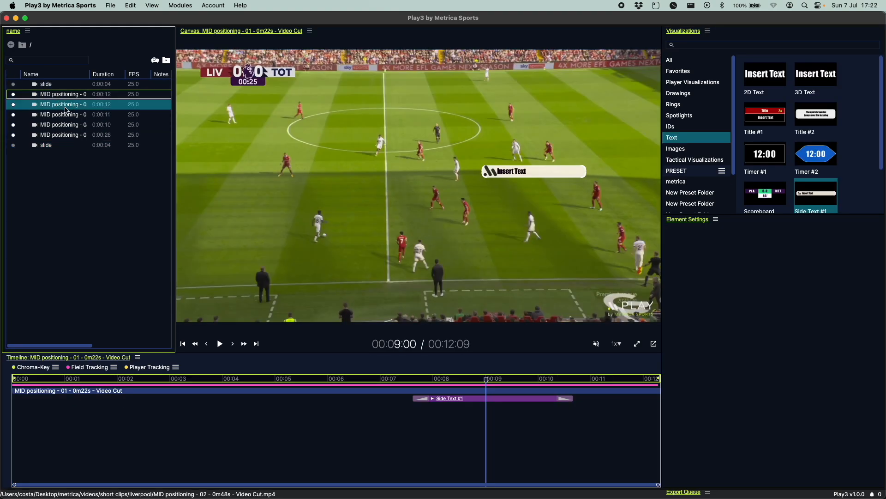
right_click(67, 110)
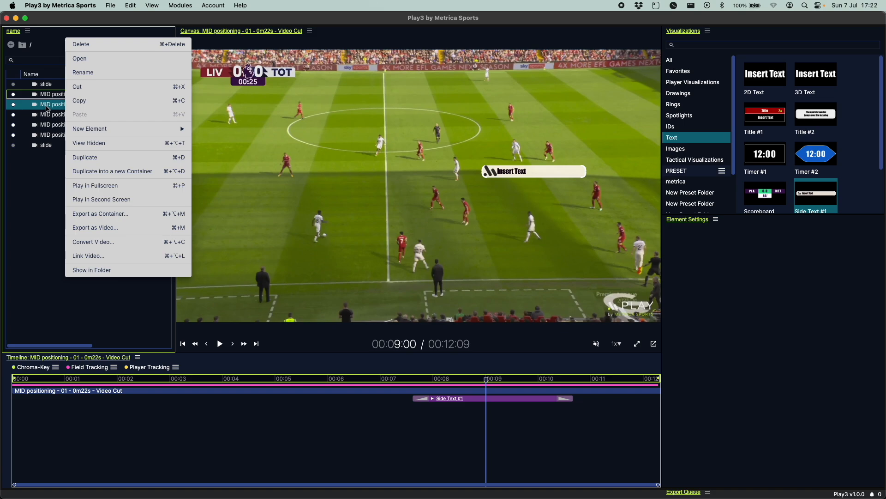
left_click(115, 230)
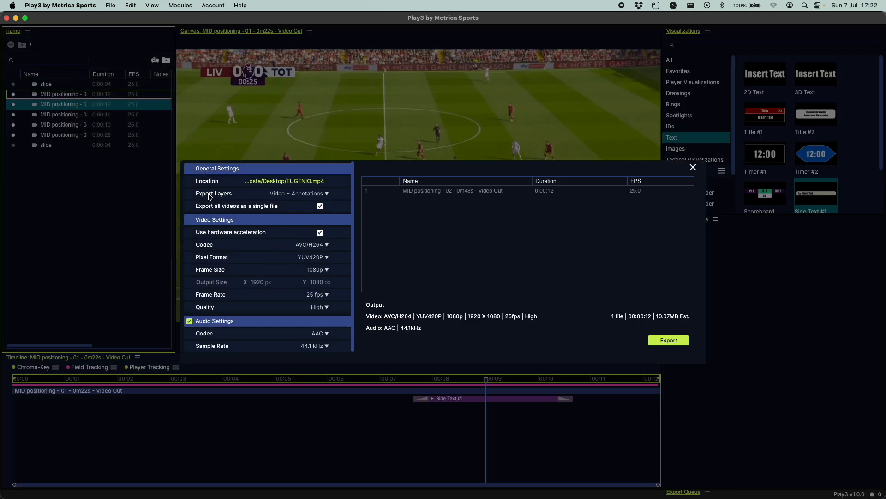
Review the frame size, quality and audio options in the export settings, keeping 1080p, High quality and audio enabled
left_click(322, 270)
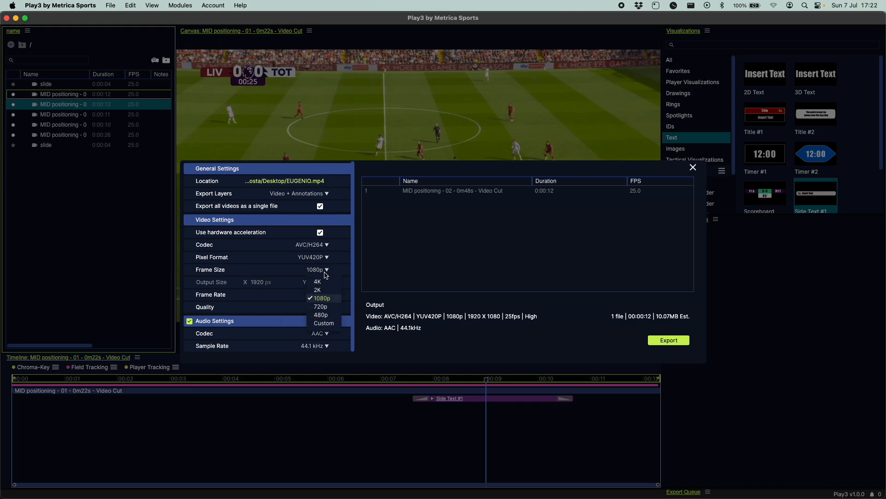
left_click(325, 270)
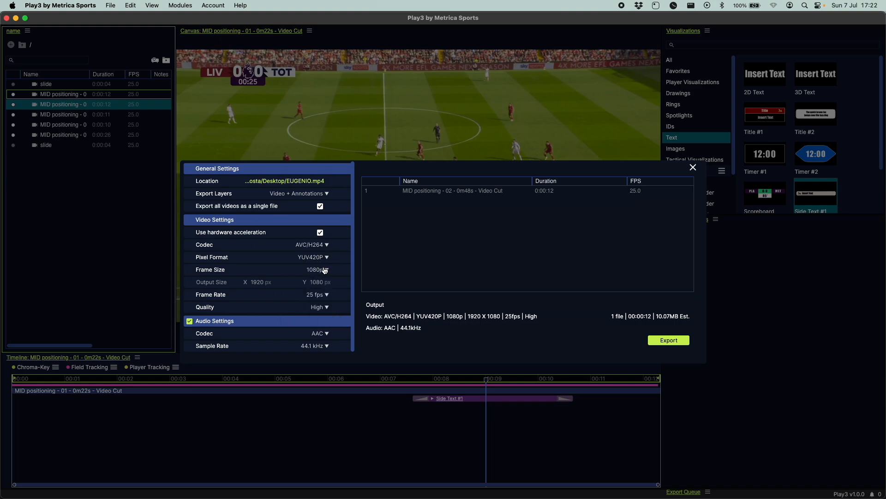
left_click(323, 310)
left_click(328, 310)
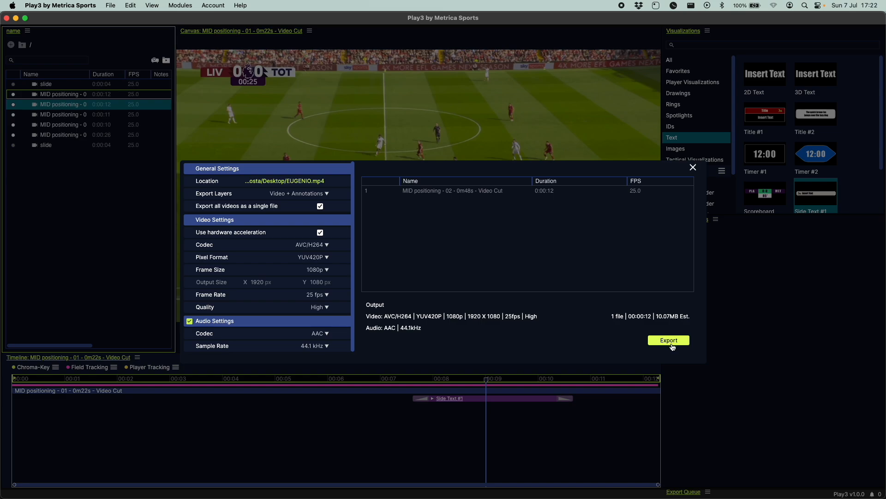
left_click(190, 322)
left_click(190, 322)
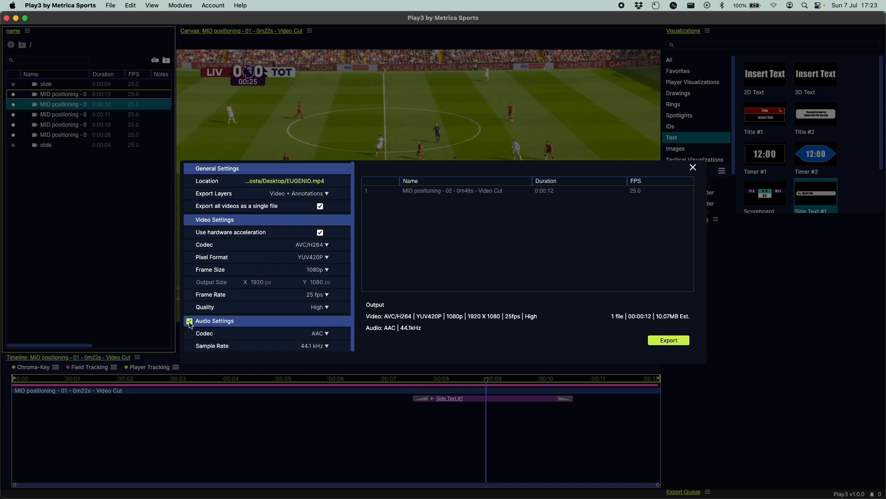
Export the clip as a video and expand the export queue to follow its progress
left_click(669, 341)
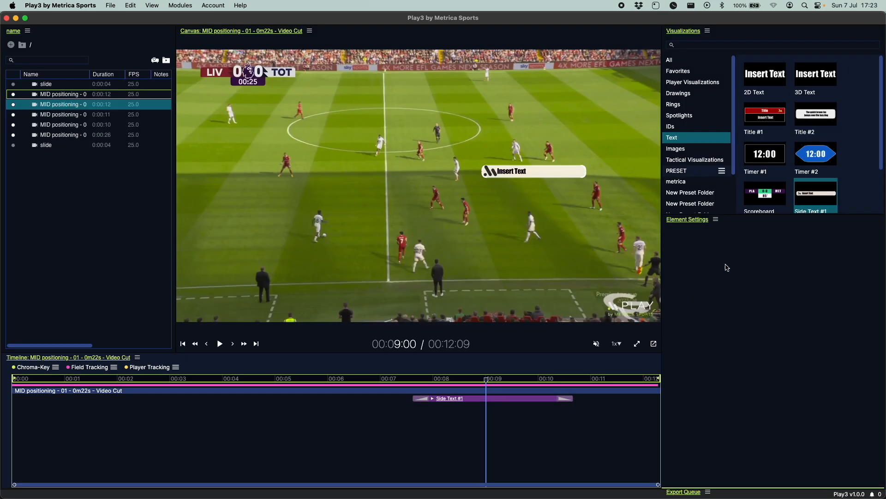
left_click_drag(727, 490, 732, 342)
Select all clips and slides in the playlist and review the options for exporting them and for adding or importing elements
left_click(39, 162)
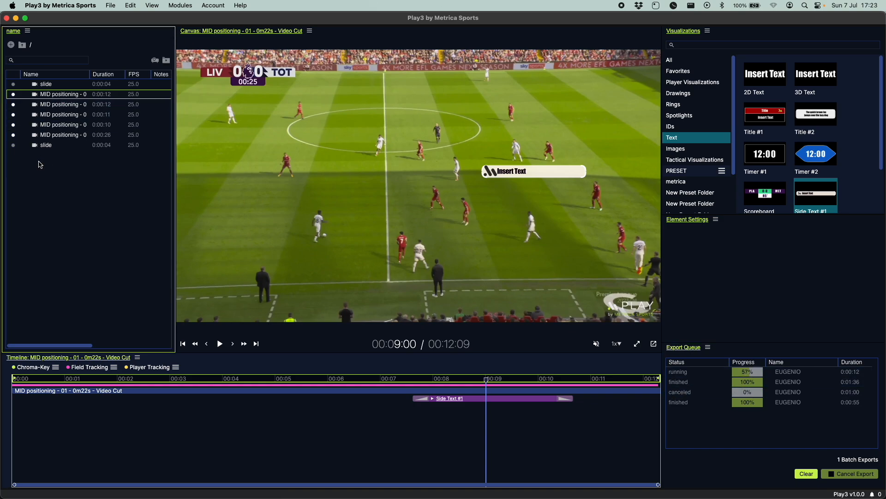
left_click(34, 145)
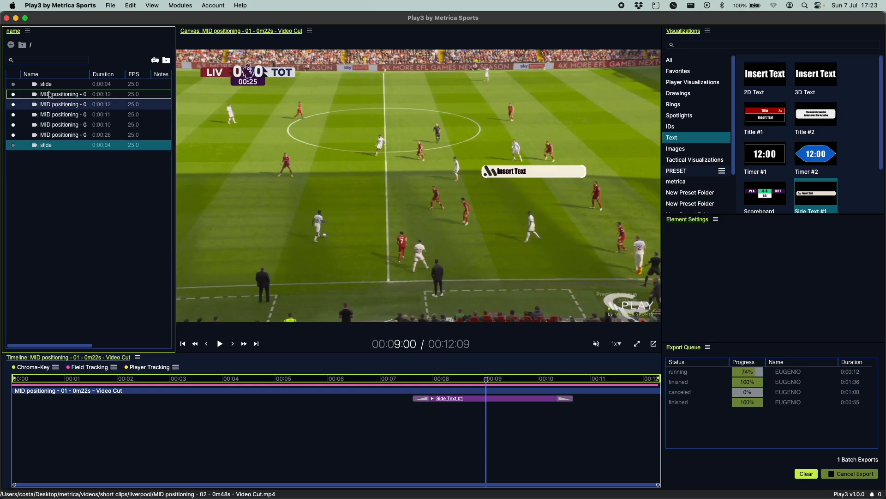
left_click(34, 86, "shift")
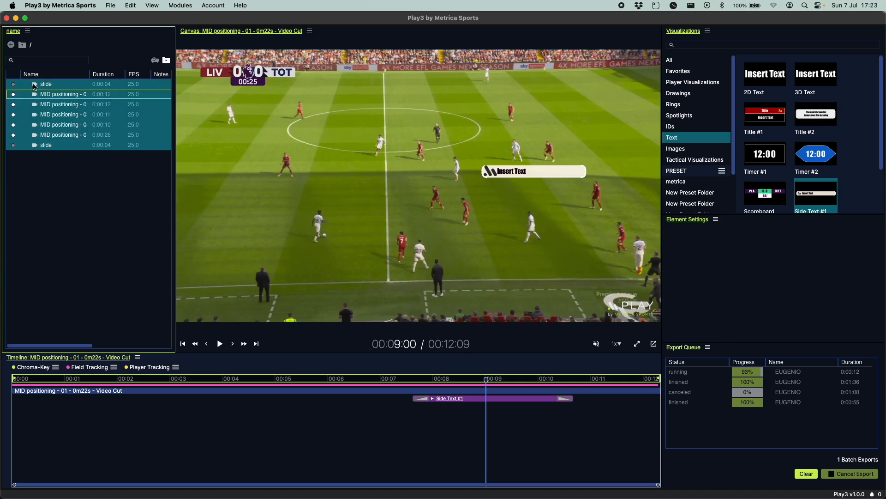
right_click(34, 86)
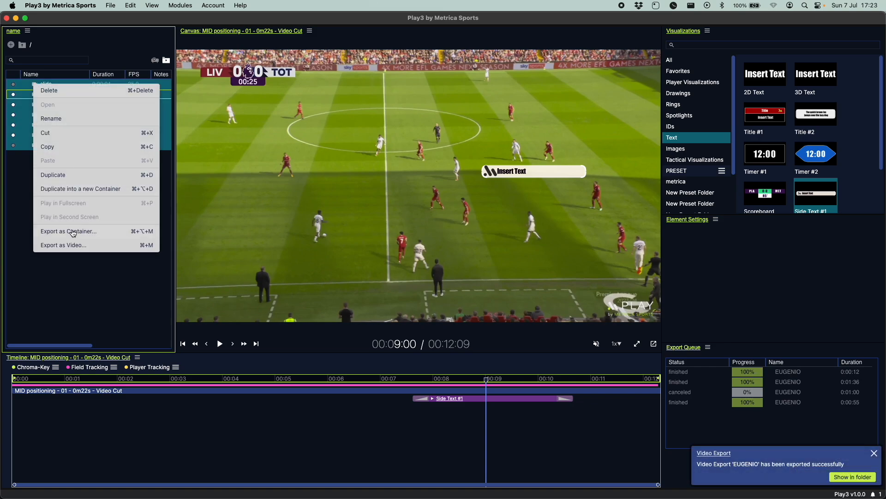
left_click(81, 285)
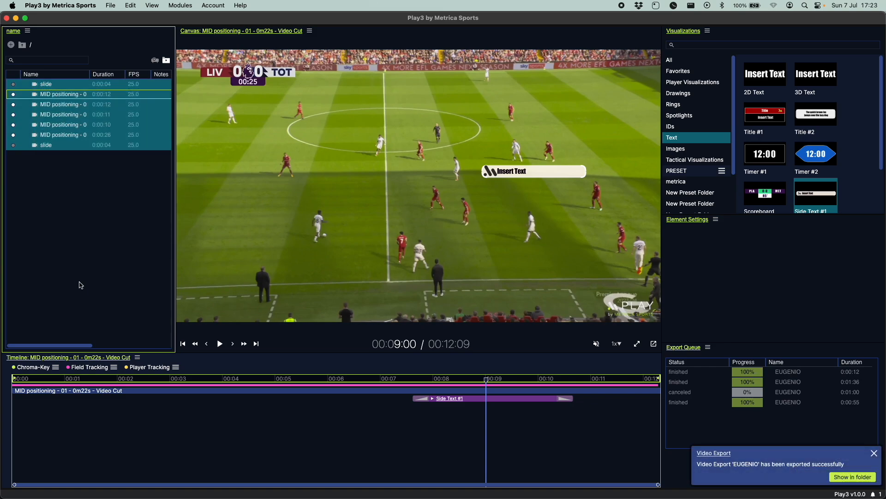
right_click(85, 229)
mouse_move(156, 252)
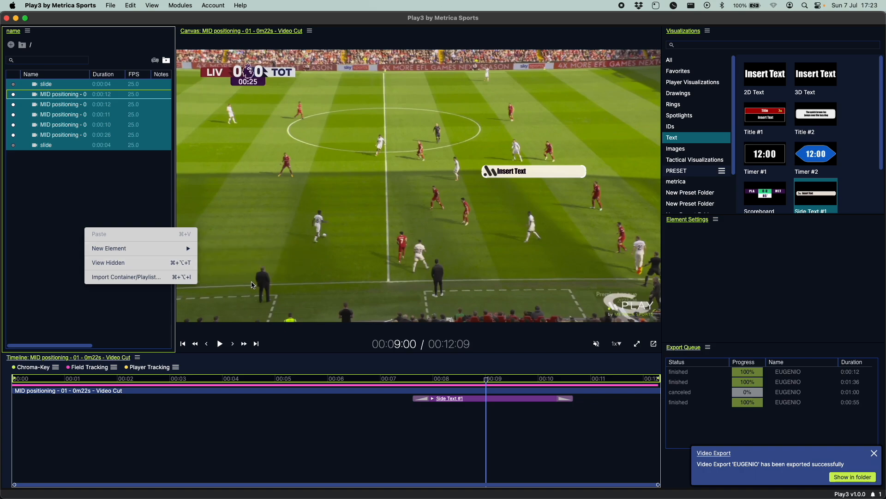
Create a new container in the playlist and name it 1
mouse_move(189, 252)
left_click(234, 277)
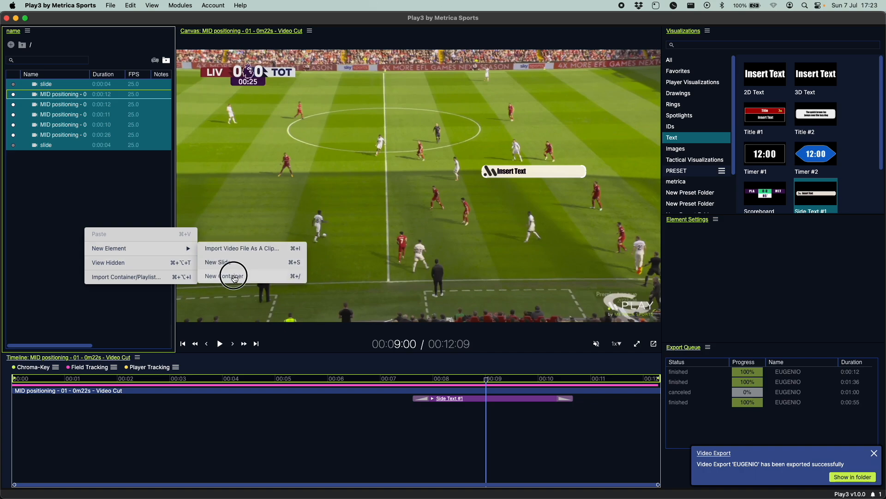
type("1")
key("Return")
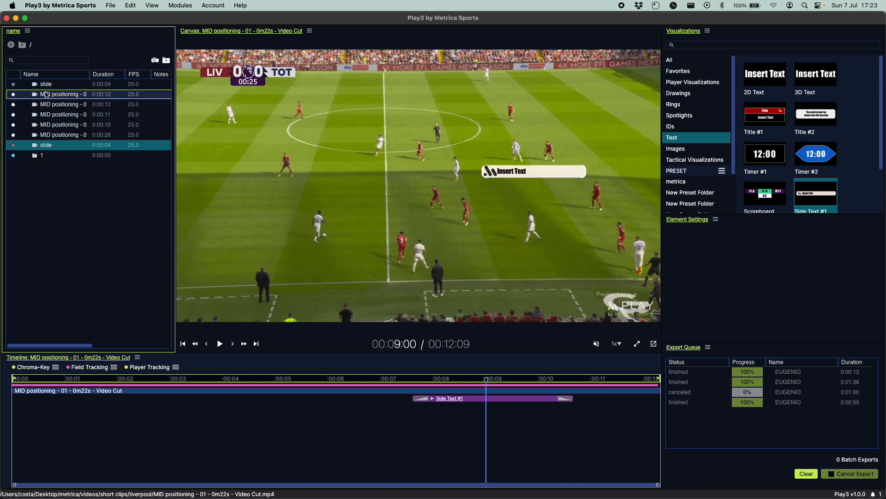
Move all the MID positioning clips and both slides into container 1 and expand it to show its contents
left_click(47, 96, "shift")
left_click(40, 85, "shift")
left_click_drag(48, 85, 21, 154)
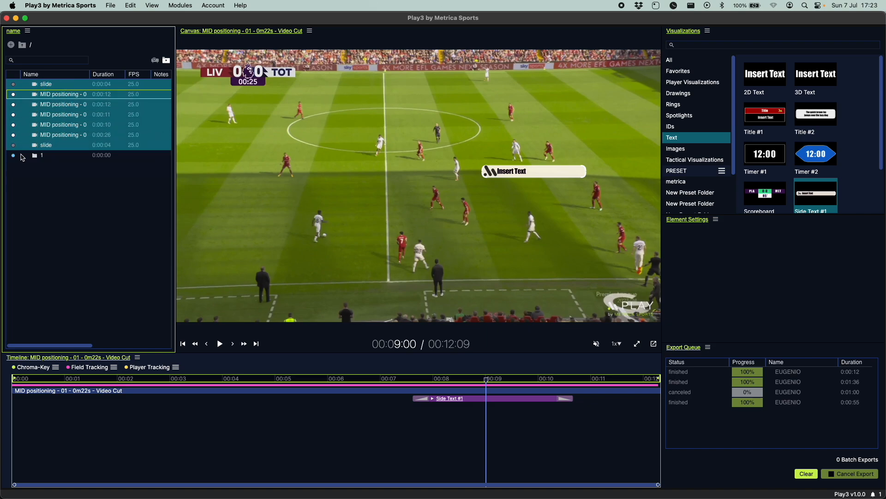
left_click(26, 85)
left_click(26, 85)
Export container 1 as a single 1080p, High quality video with annotations and audio, and select its running job in the export queue
left_click(37, 85)
right_click(37, 85)
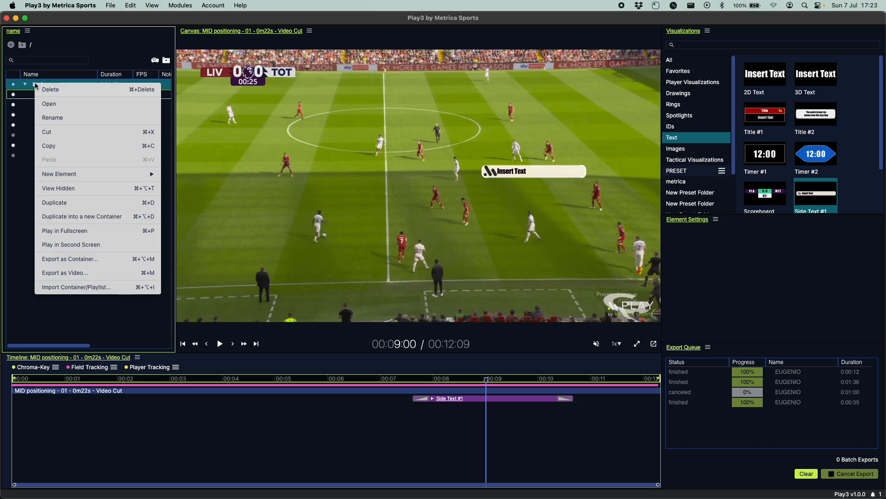
left_click(62, 274)
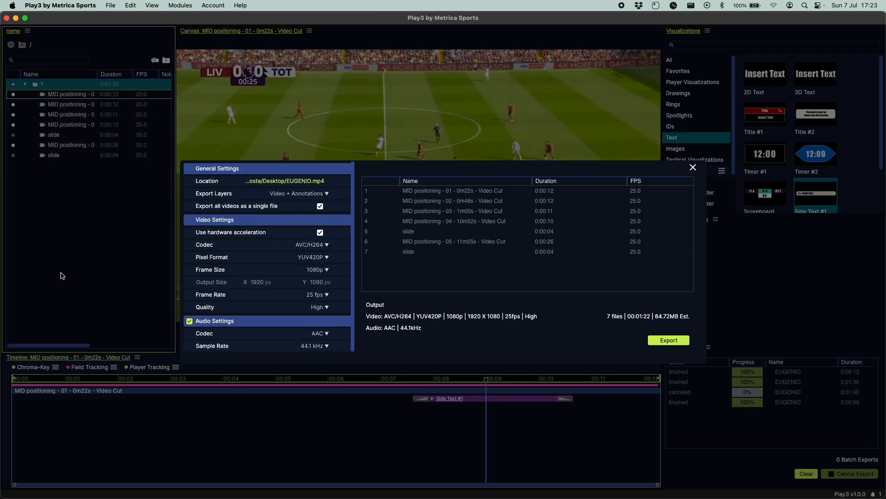
left_click(669, 341)
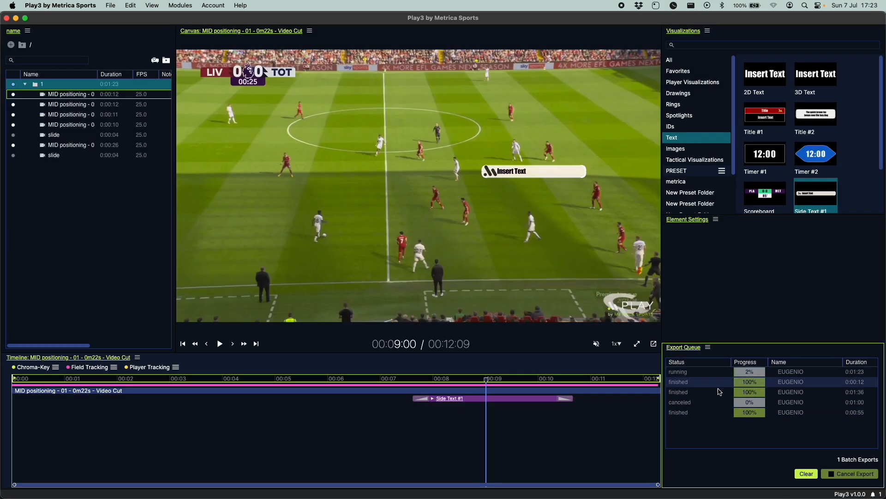
left_click(709, 375)
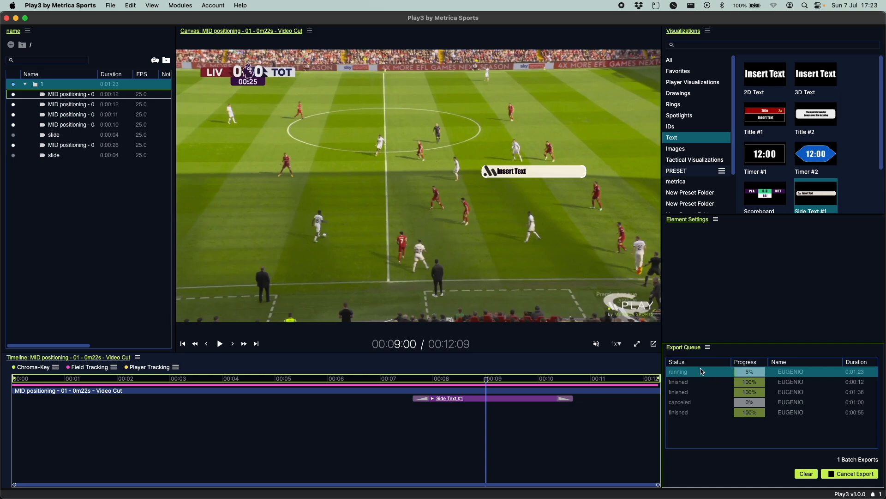